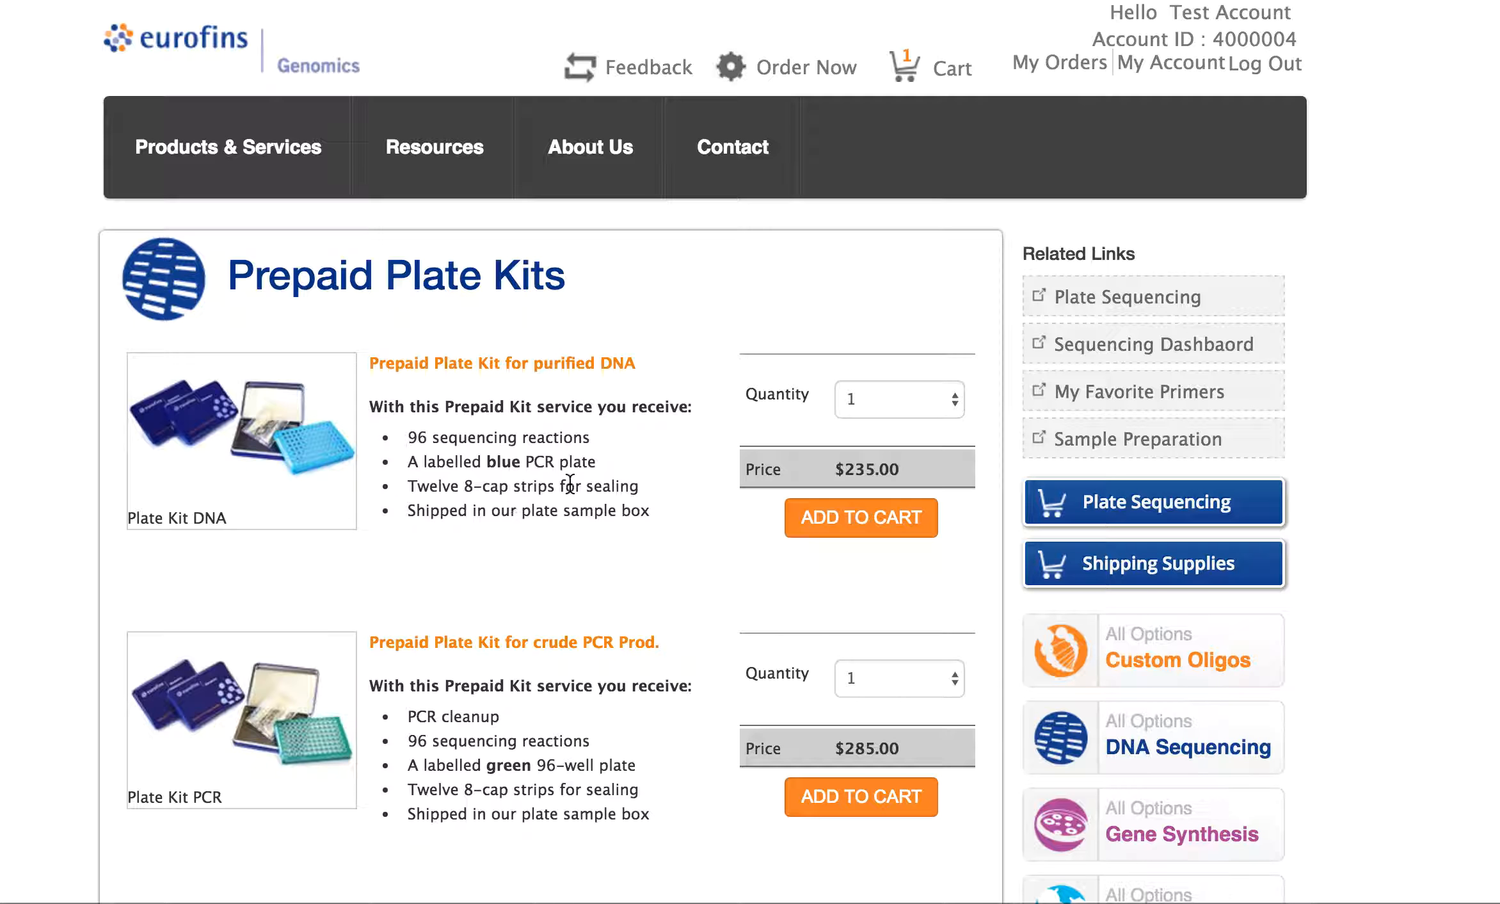
Step: Try a quantity of 2 for the purified DNA prepaid plate kit and return the quantity to 1
click(899, 404)
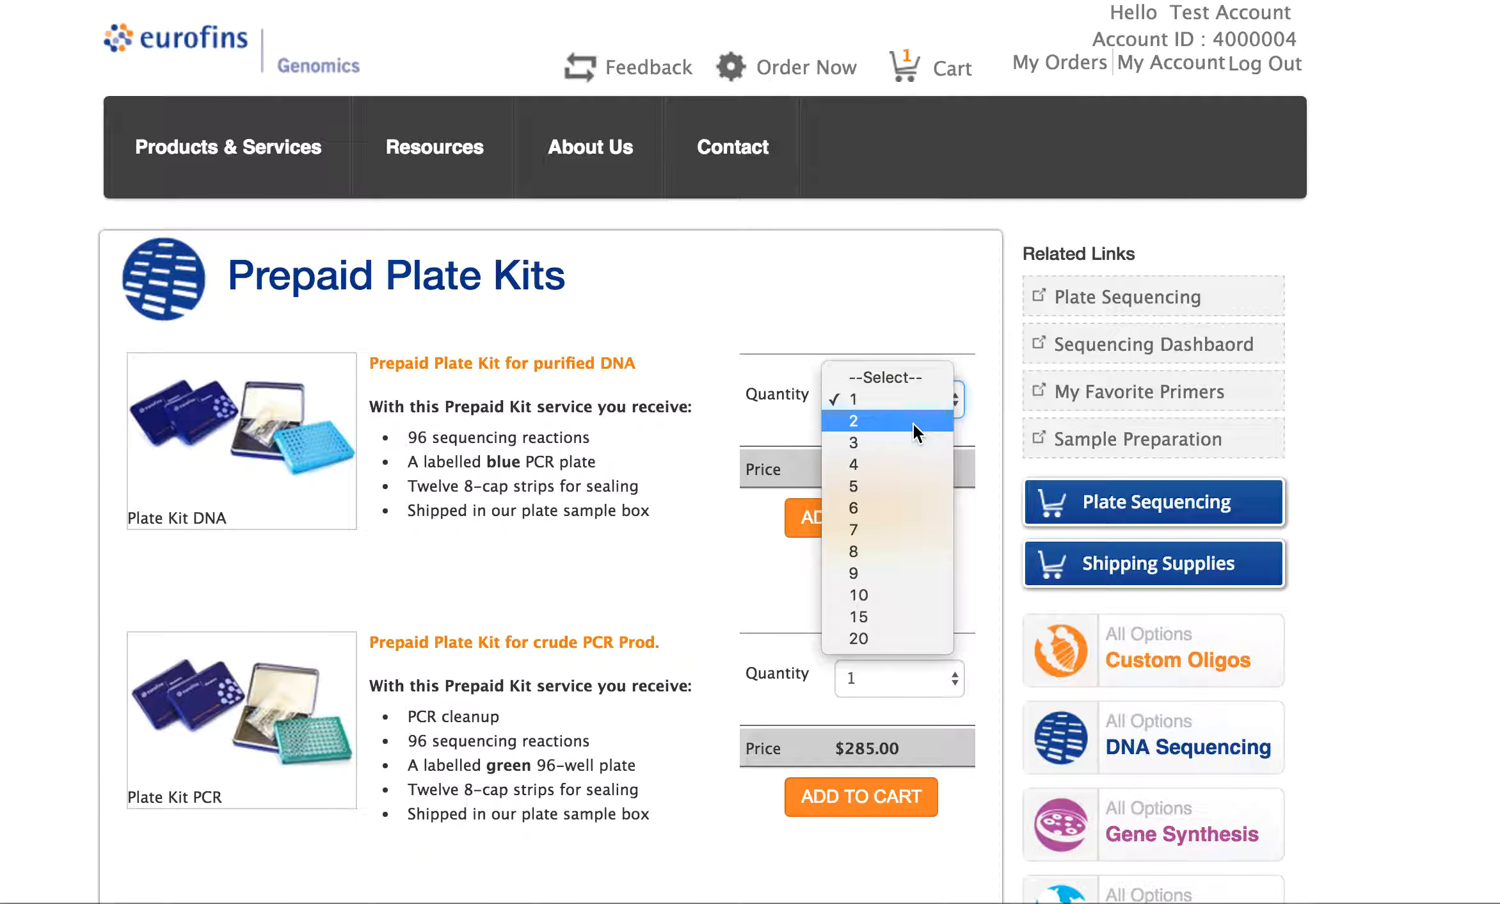
click(913, 422)
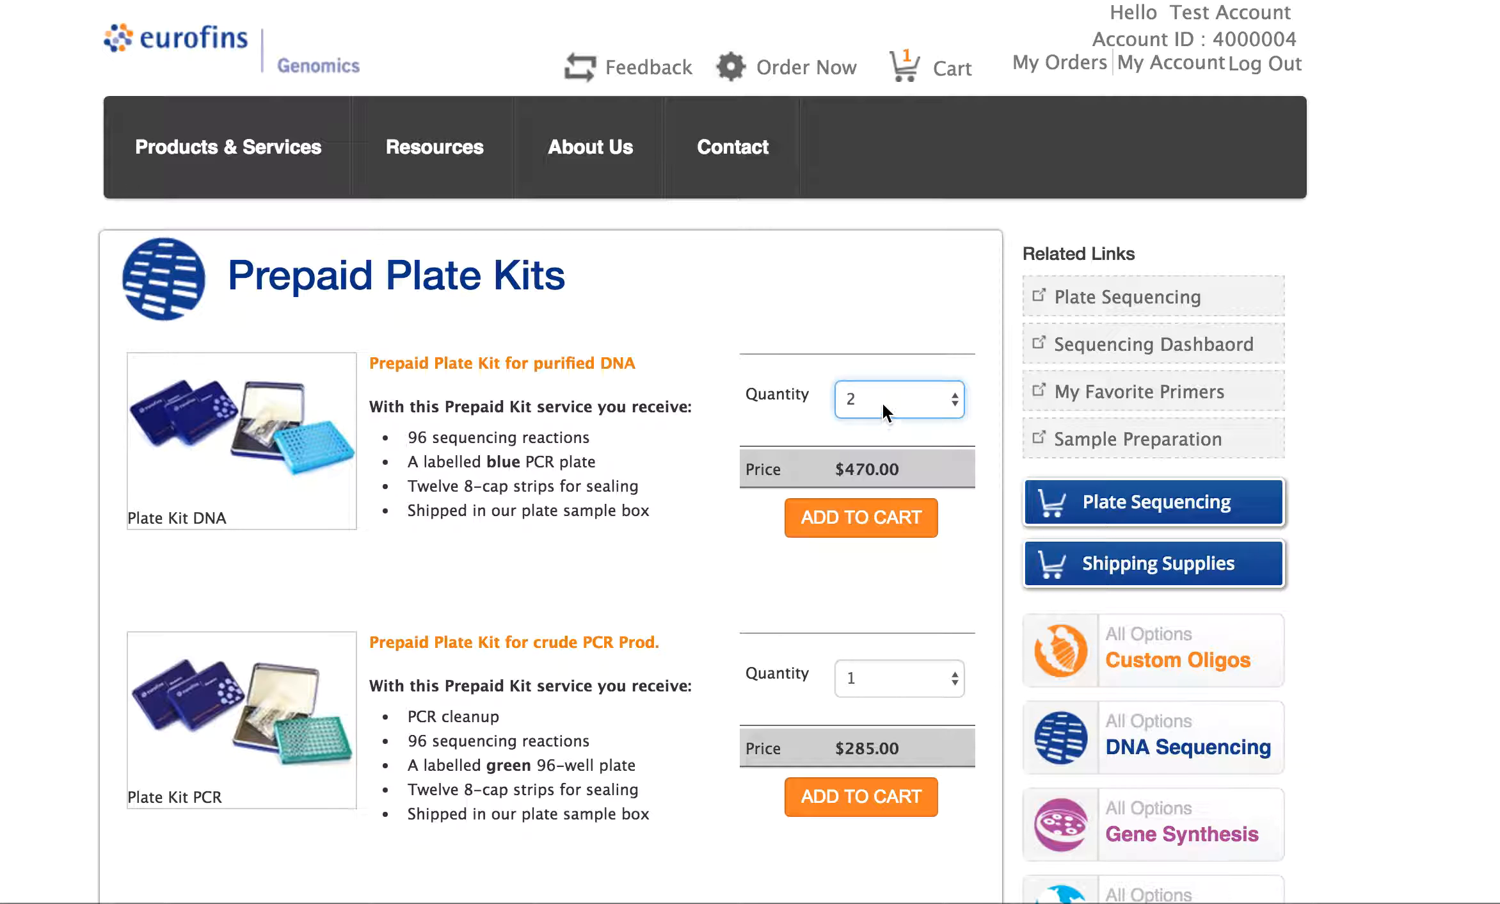
click(881, 401)
click(878, 379)
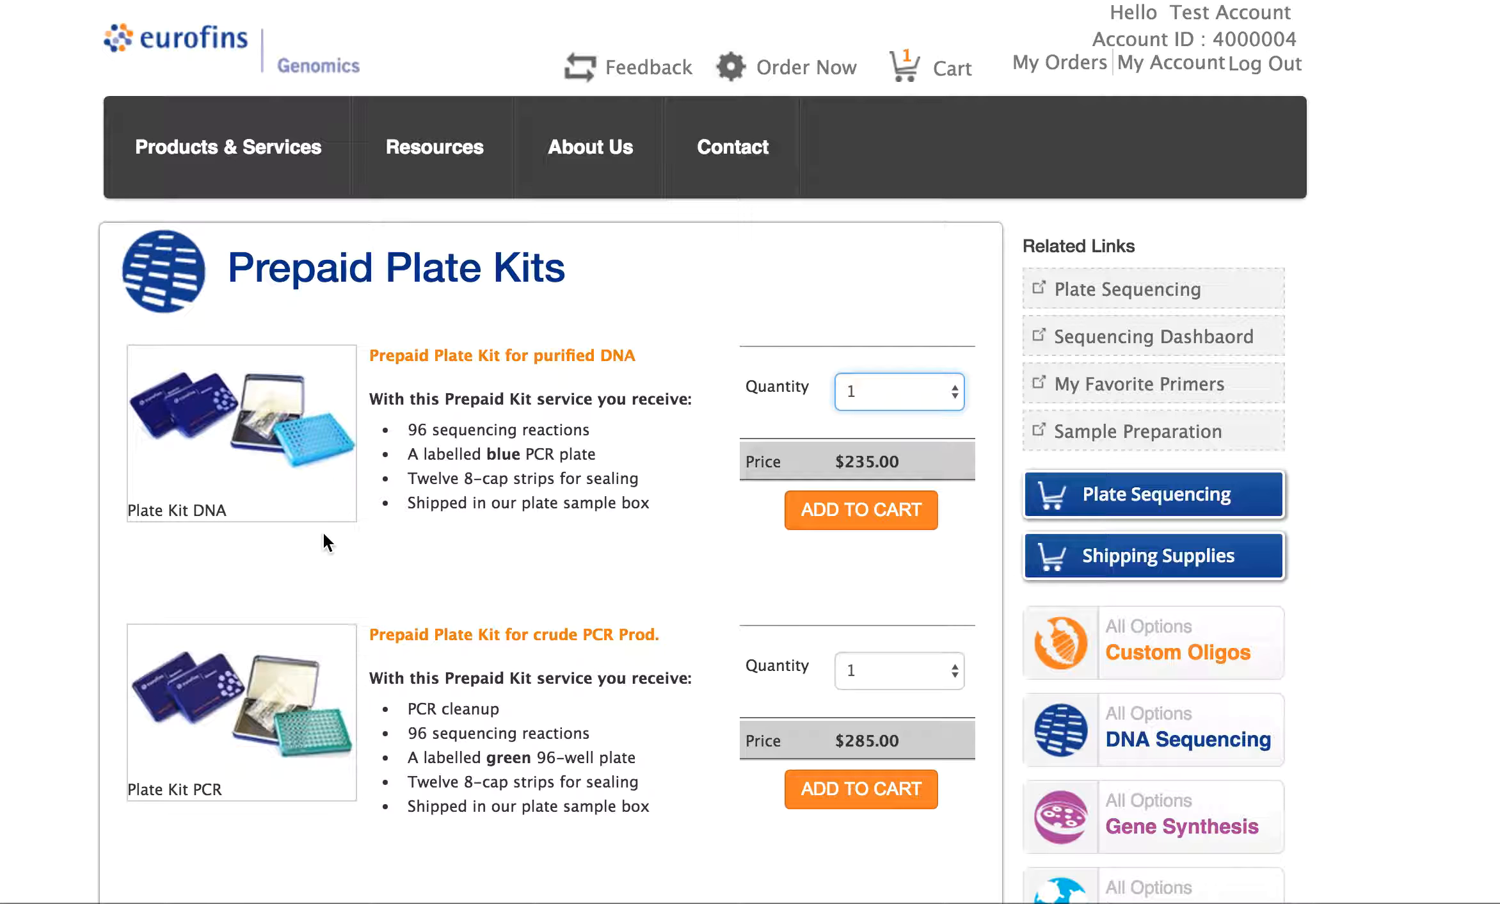
Step: Look over the contents of both prepaid plate kits and open the PrePaid Plates information on the plate sequencing product page
drag(433, 430, 594, 503)
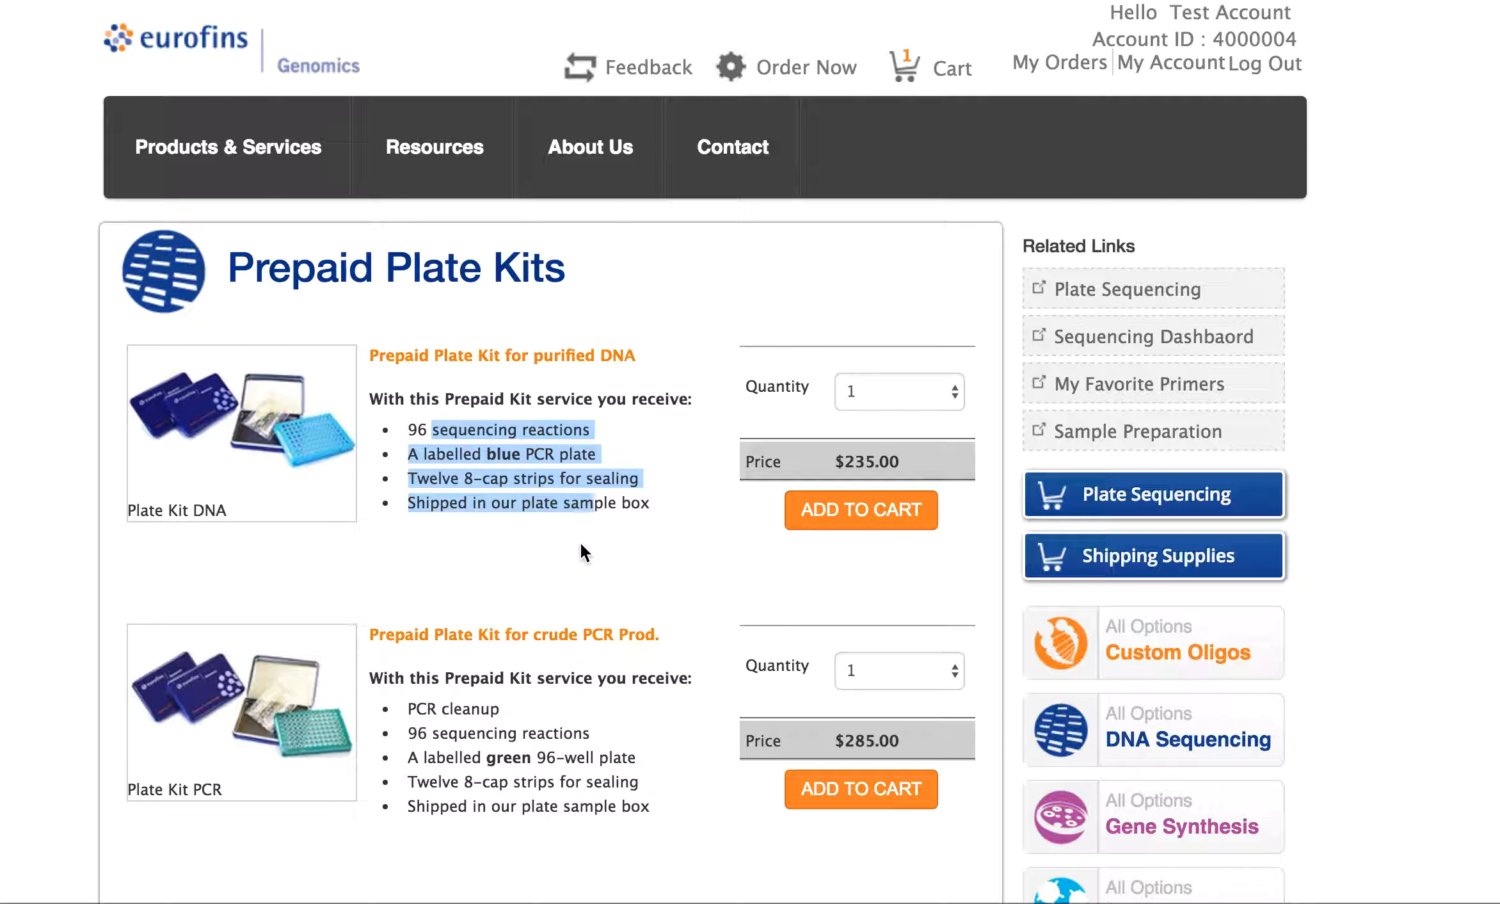
click(444, 711)
mouse_move(206, 149)
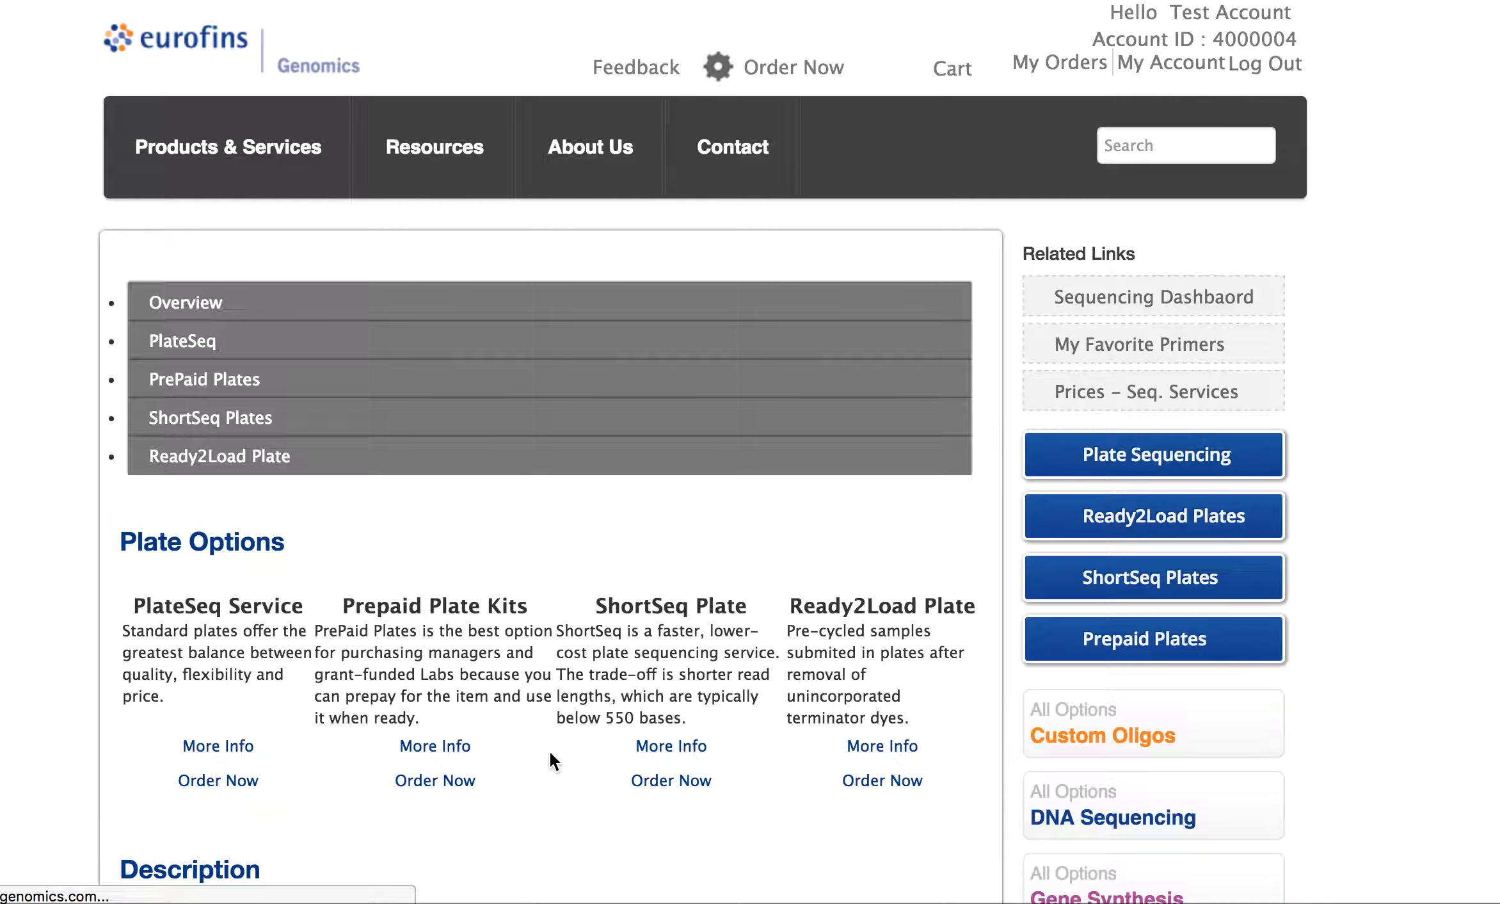
scroll(519, 602, down, 4)
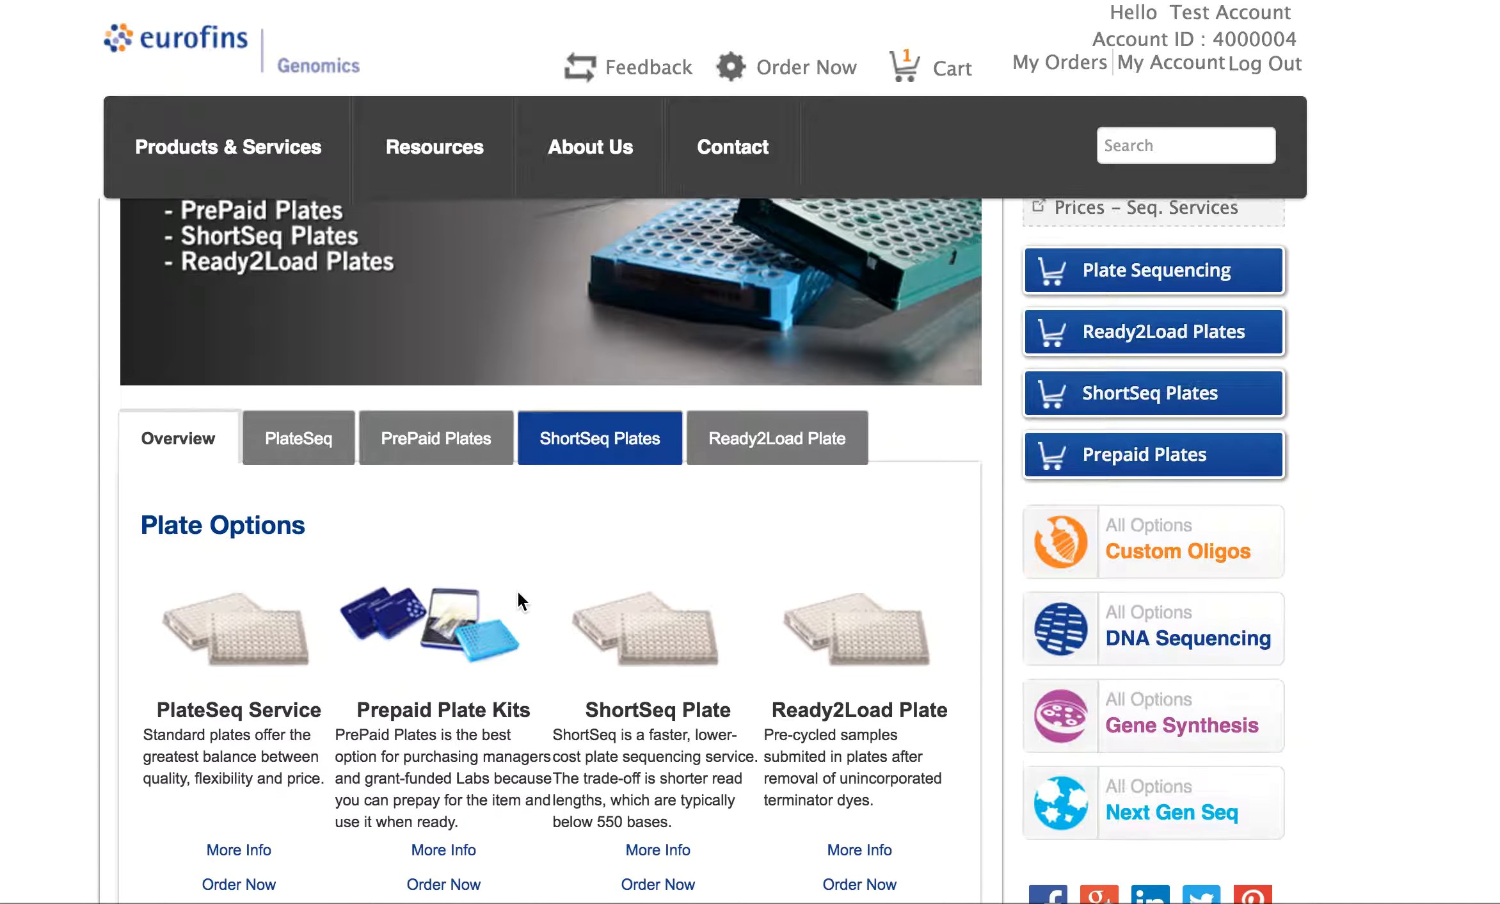
scroll(517, 599, down, 2)
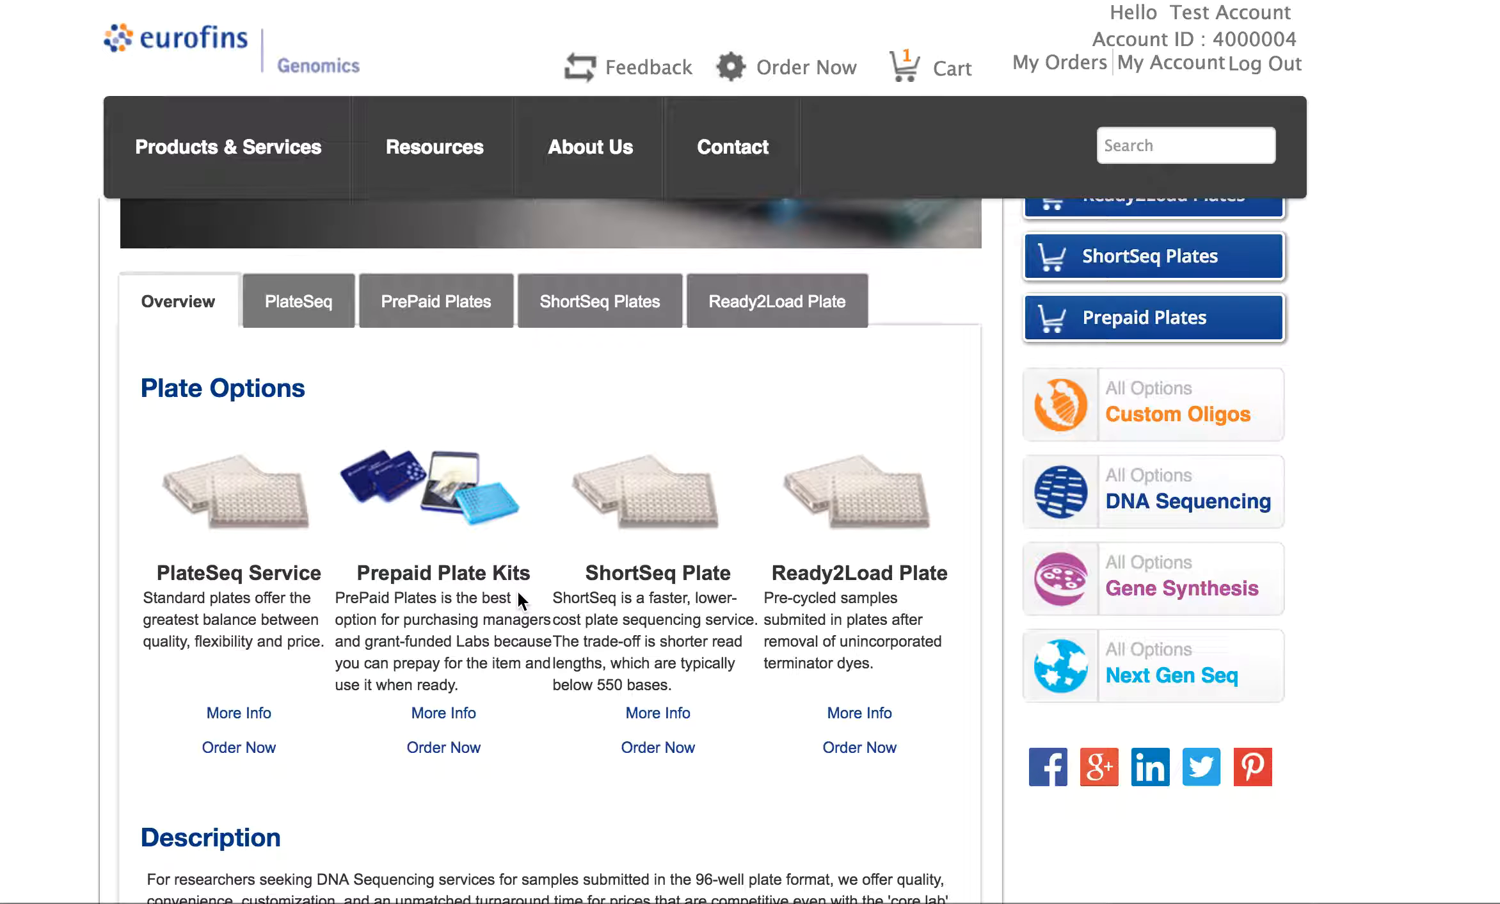
scroll(517, 593, down, 1)
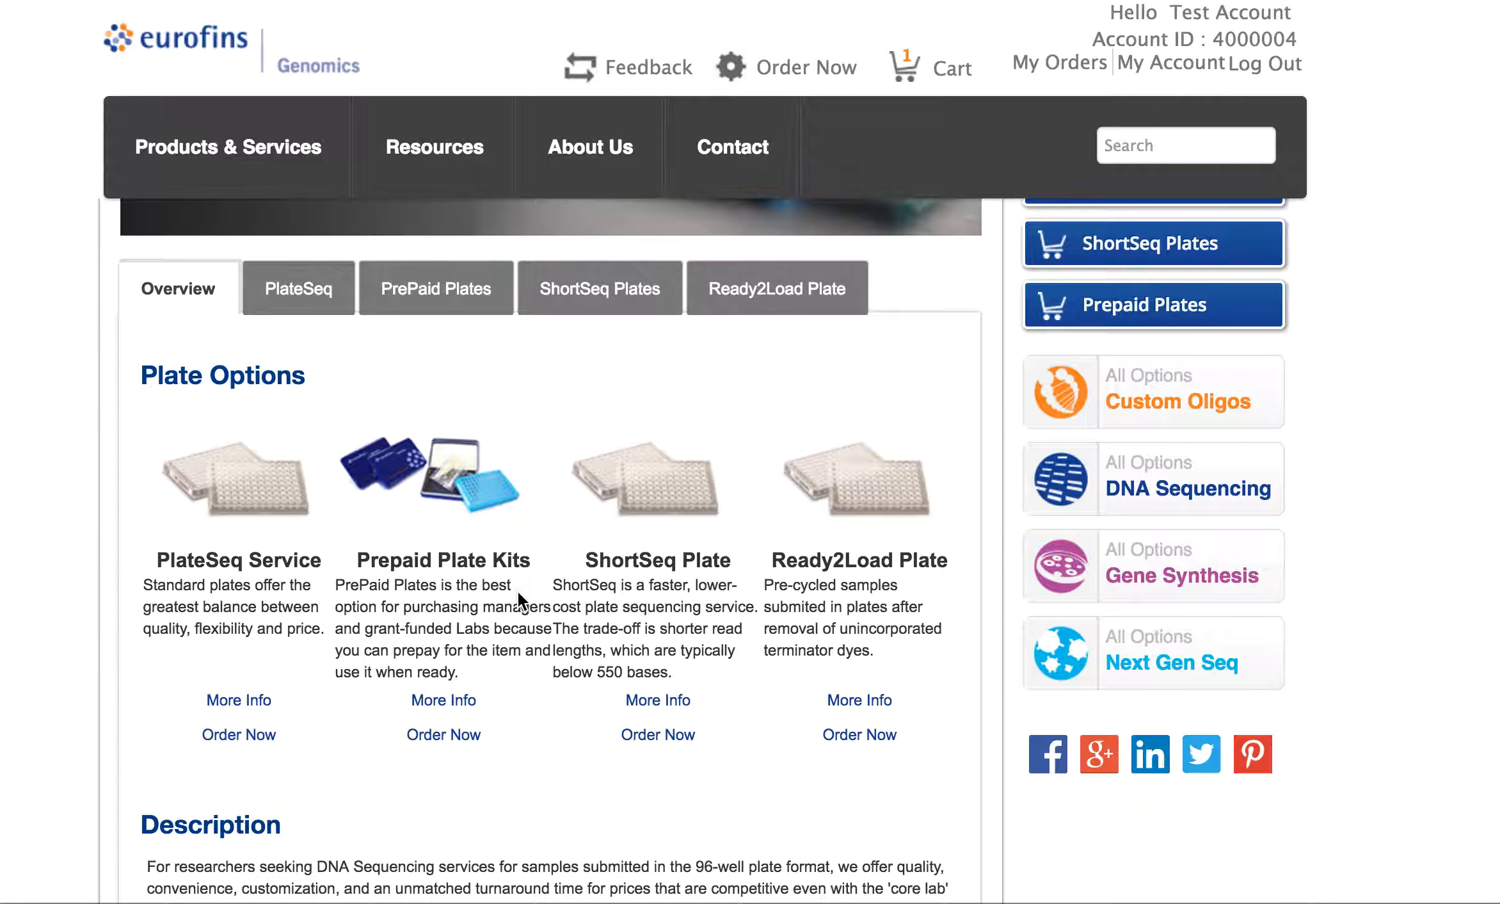
click(440, 296)
Step: Read the descriptions and included items of the prepaid kits for purified DNA and crude PCR products
scroll(451, 551, down, 8)
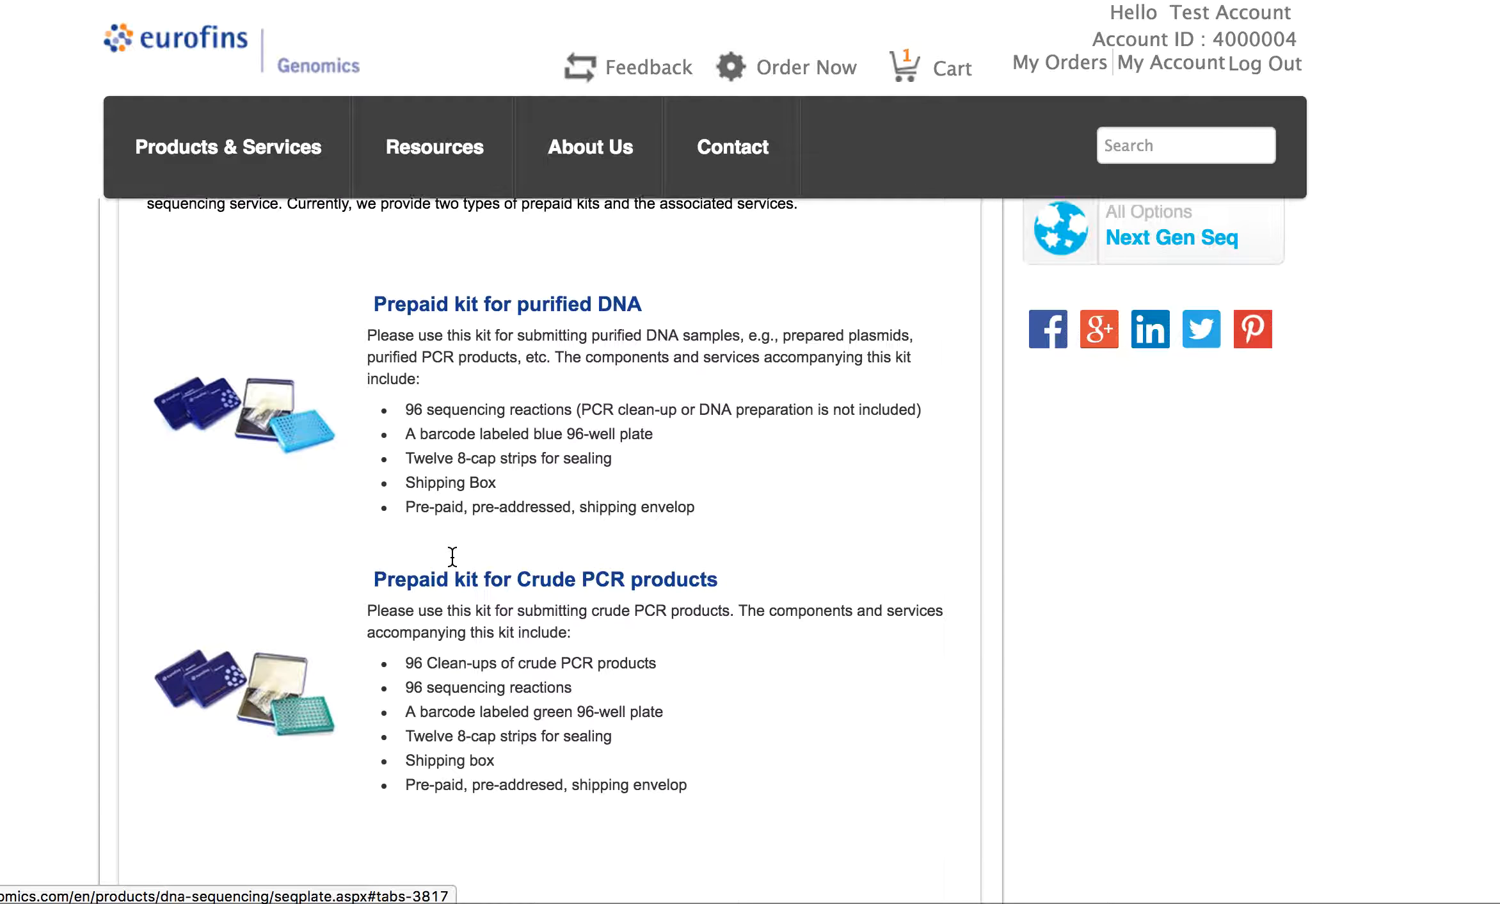
scroll(452, 555, up, 4)
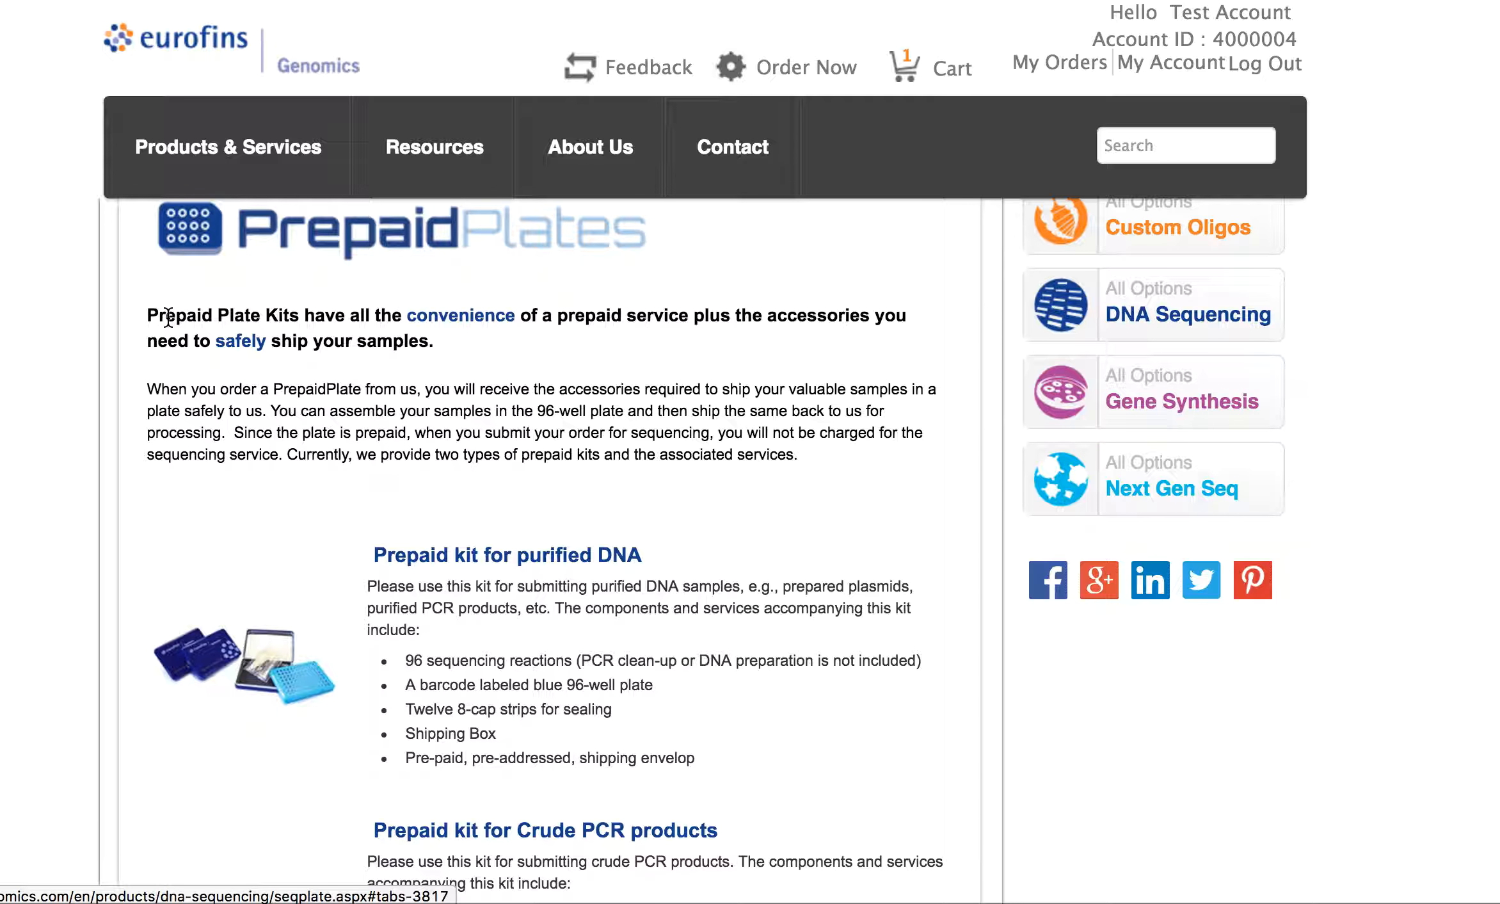
scroll(410, 403, up, 5)
scroll(358, 493, up, 1)
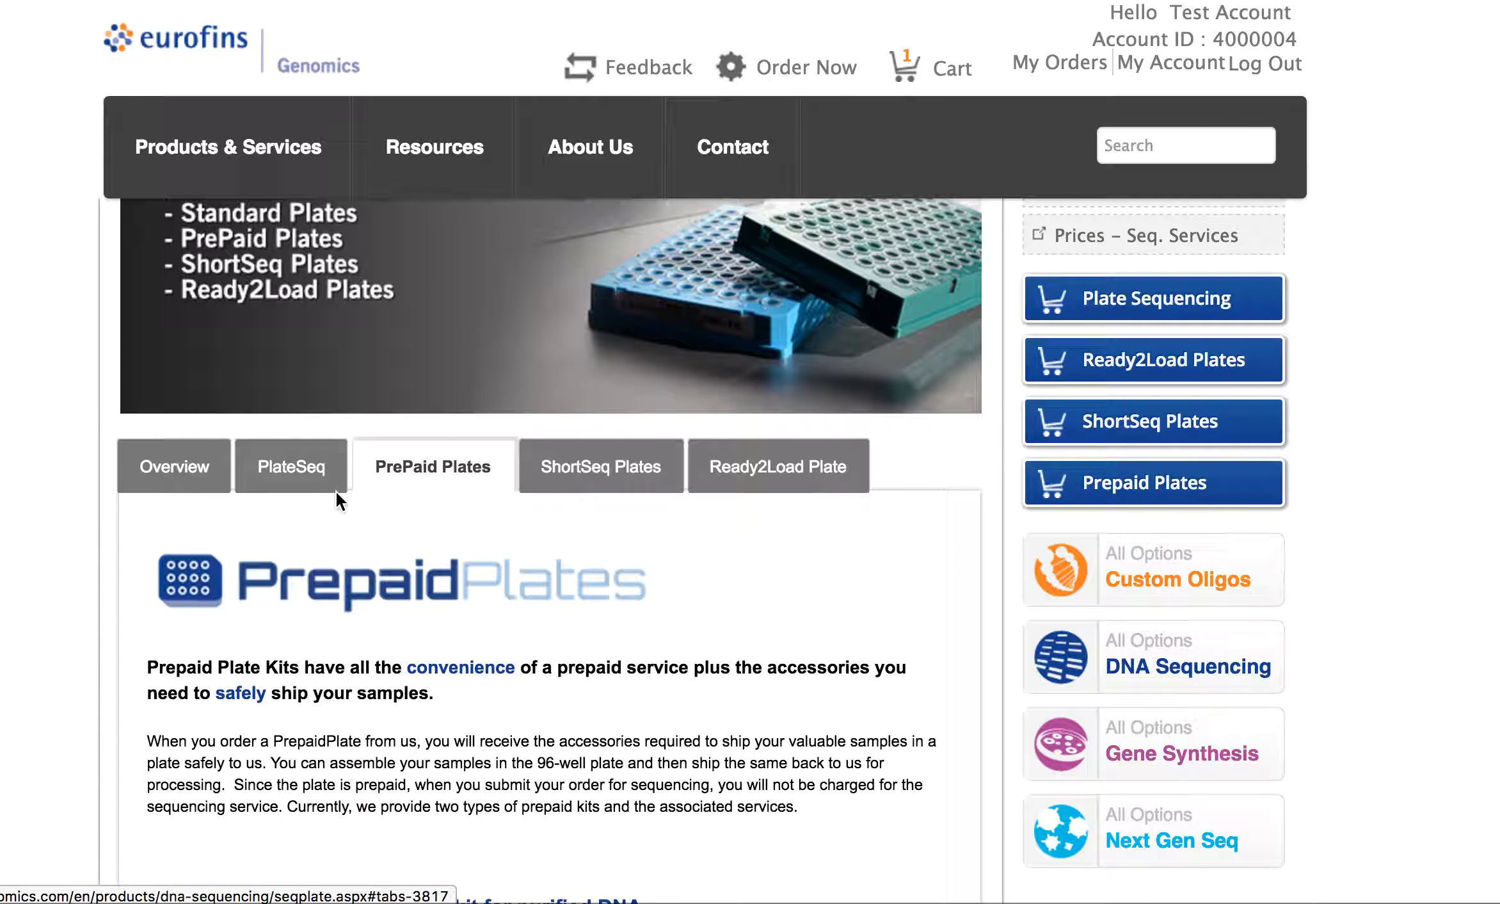
scroll(307, 486, down, 5)
scroll(366, 494, down, 4)
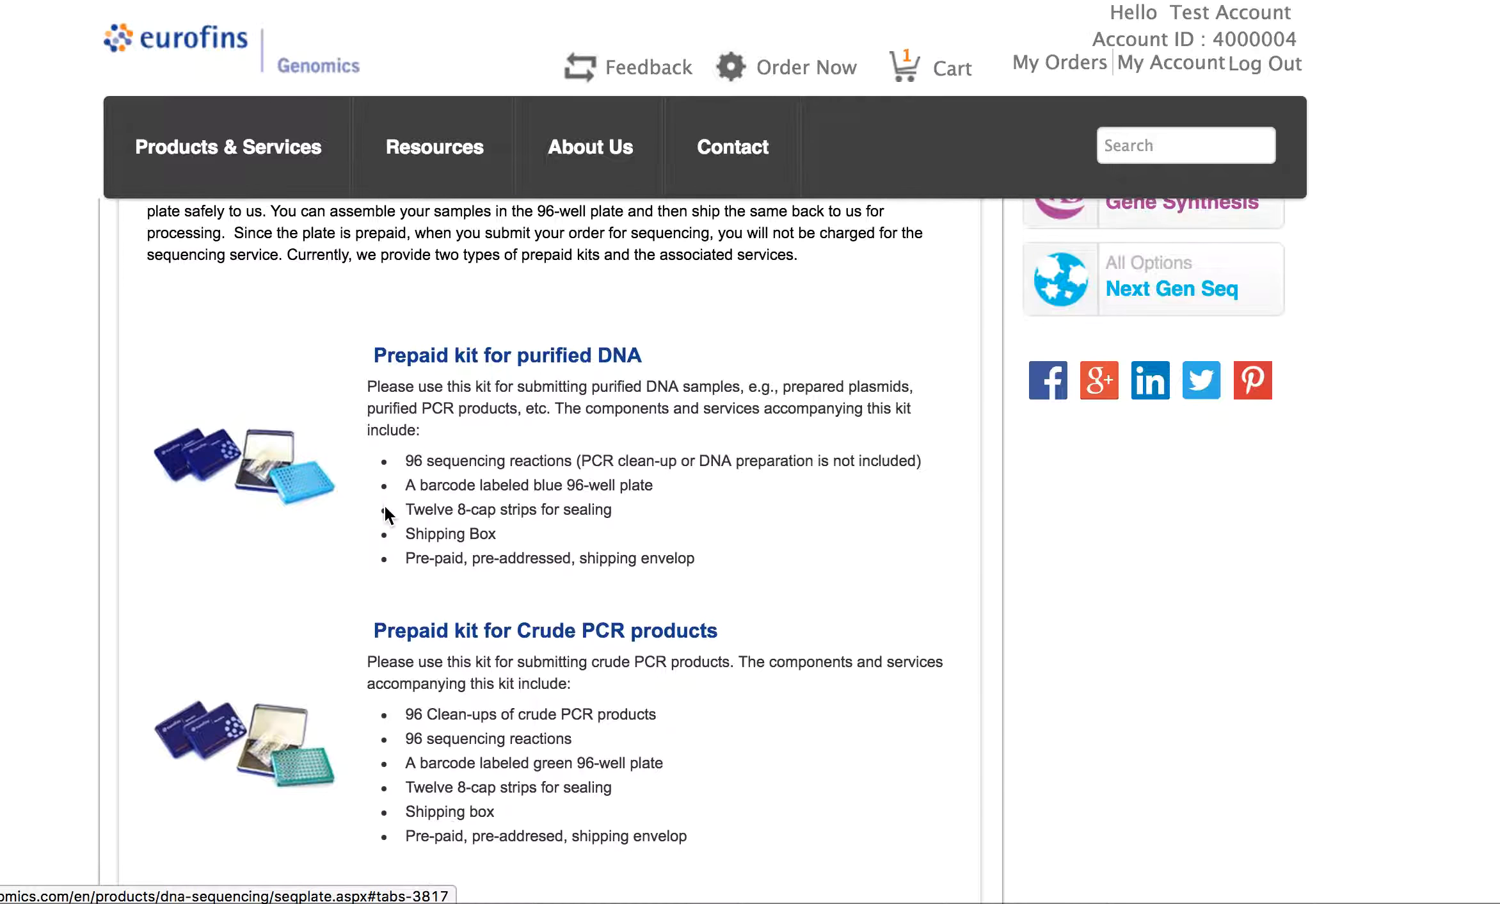
scroll(441, 588, down, 2)
scroll(435, 575, up, 2)
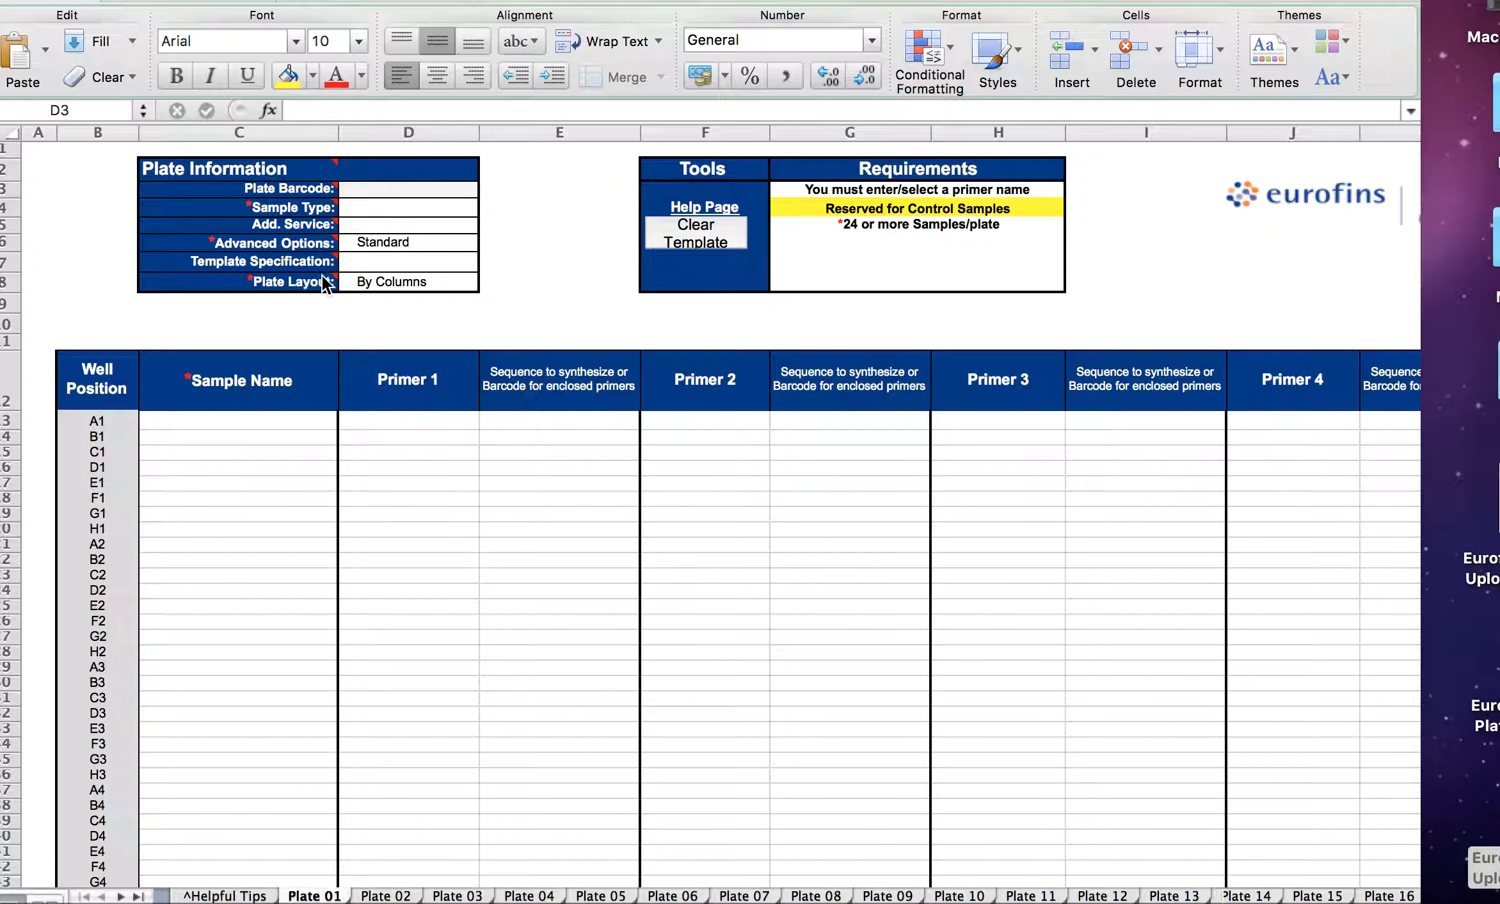
Step: Switch to the Excel plate upload template and look at the first sample name cells and the plate barcode cell
click(207, 438)
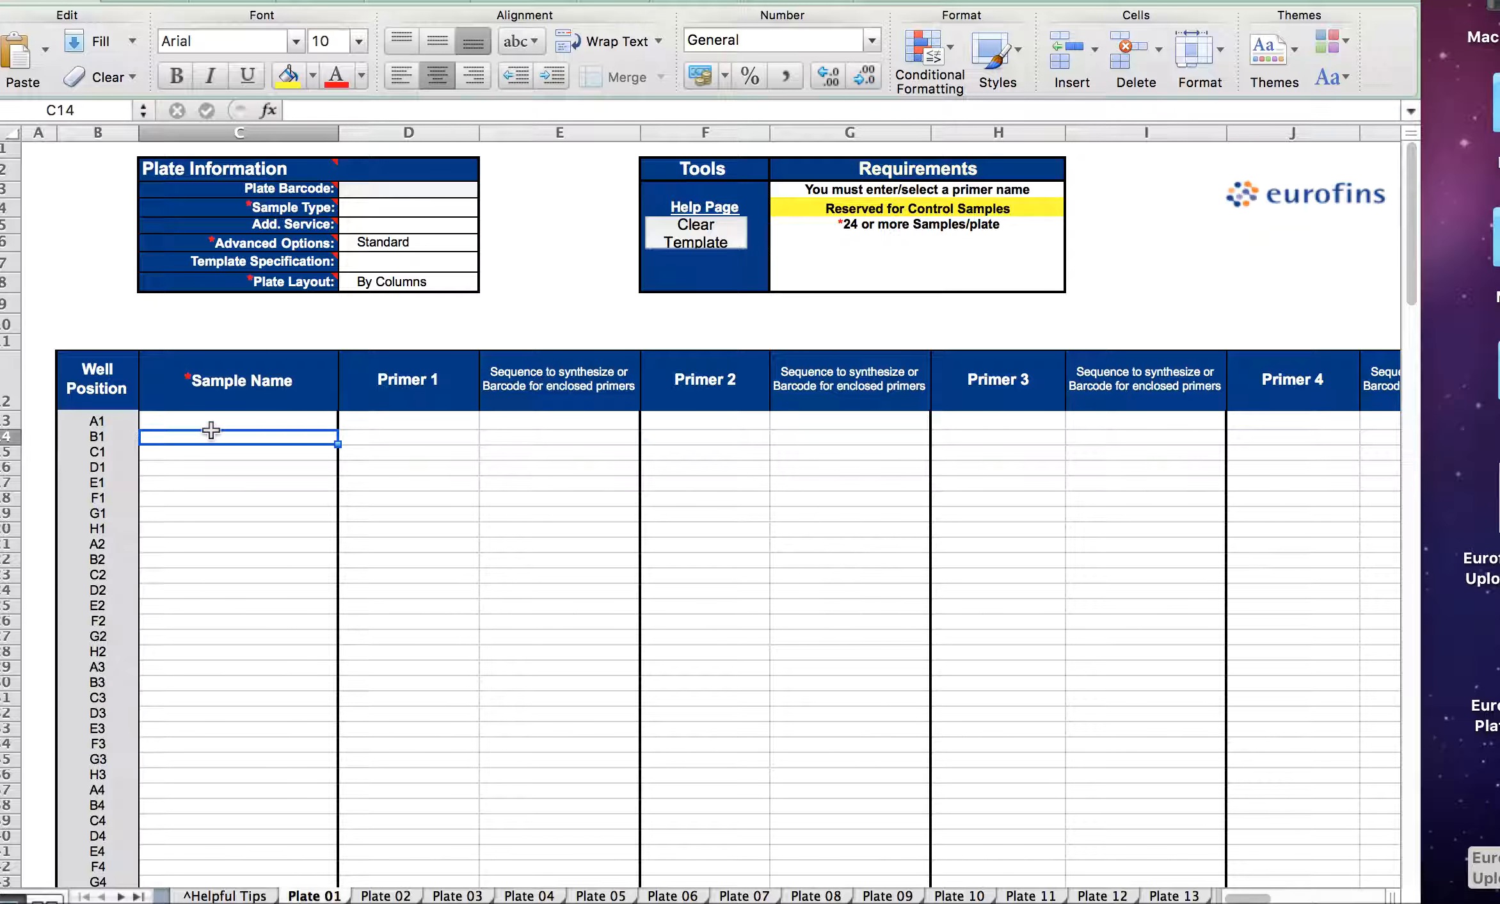
click(212, 423)
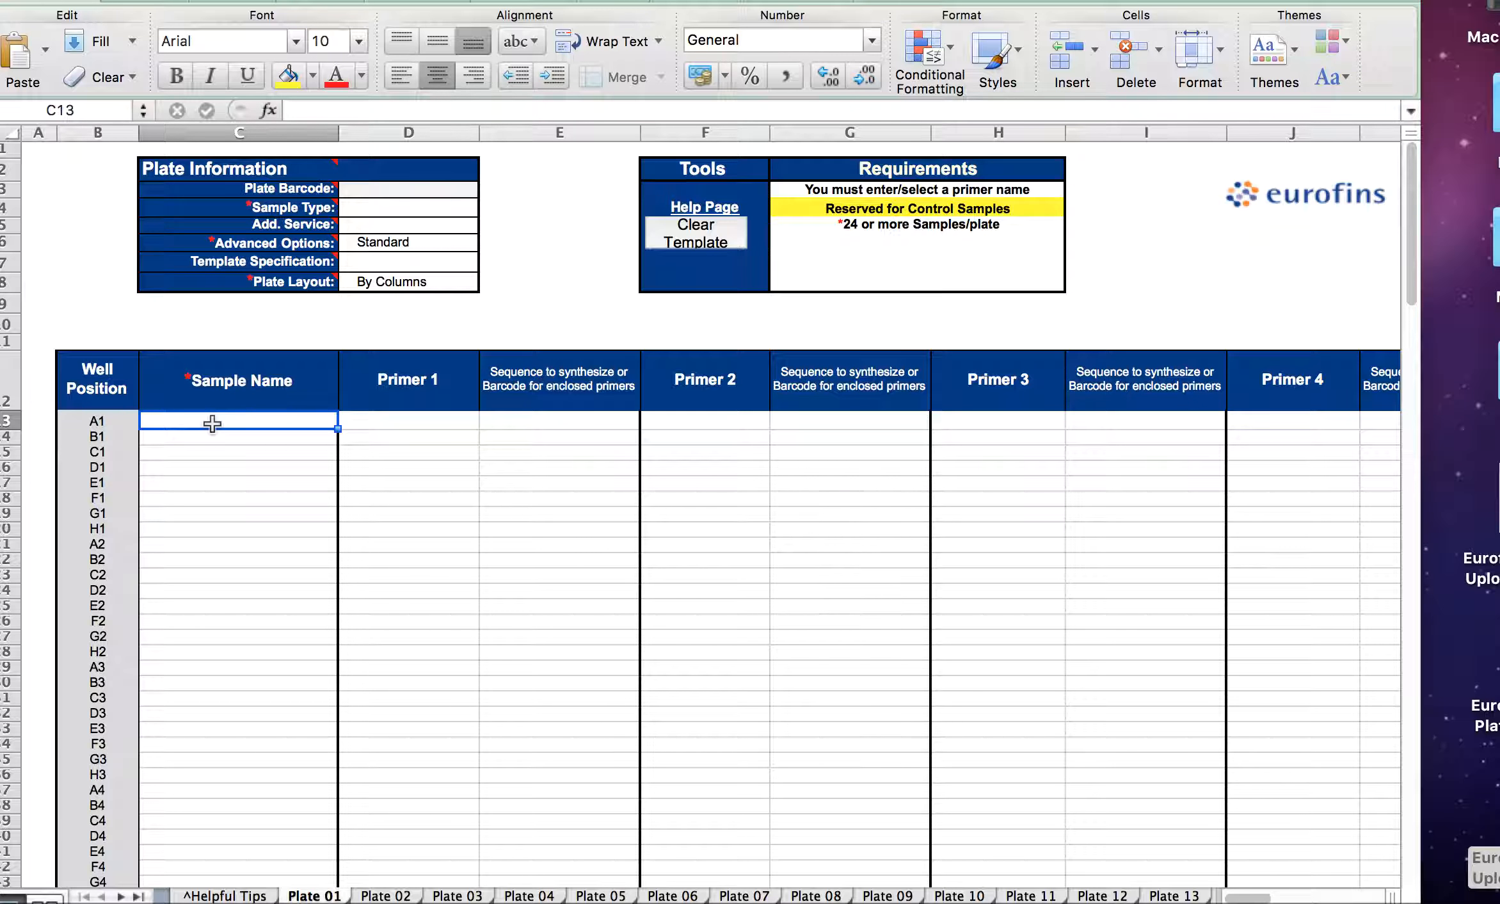
click(392, 192)
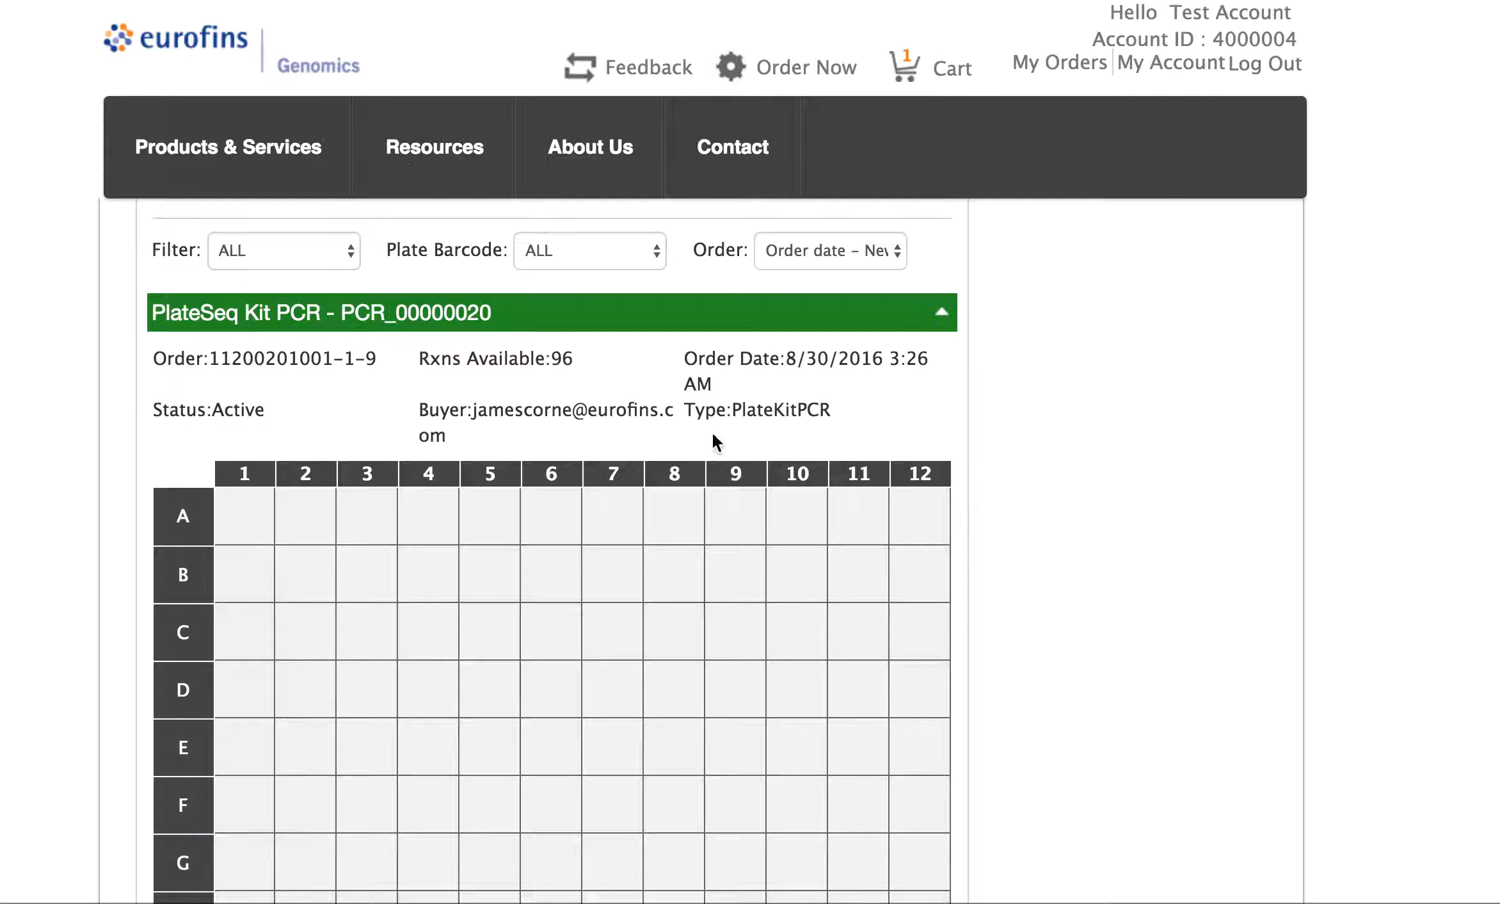
Step: Switch to the Eurofins sequencing dashboard and examine the prepaid plates list and the well map of kit PCR_00000020
scroll(959, 519, up, 10)
mouse_move(733, 67)
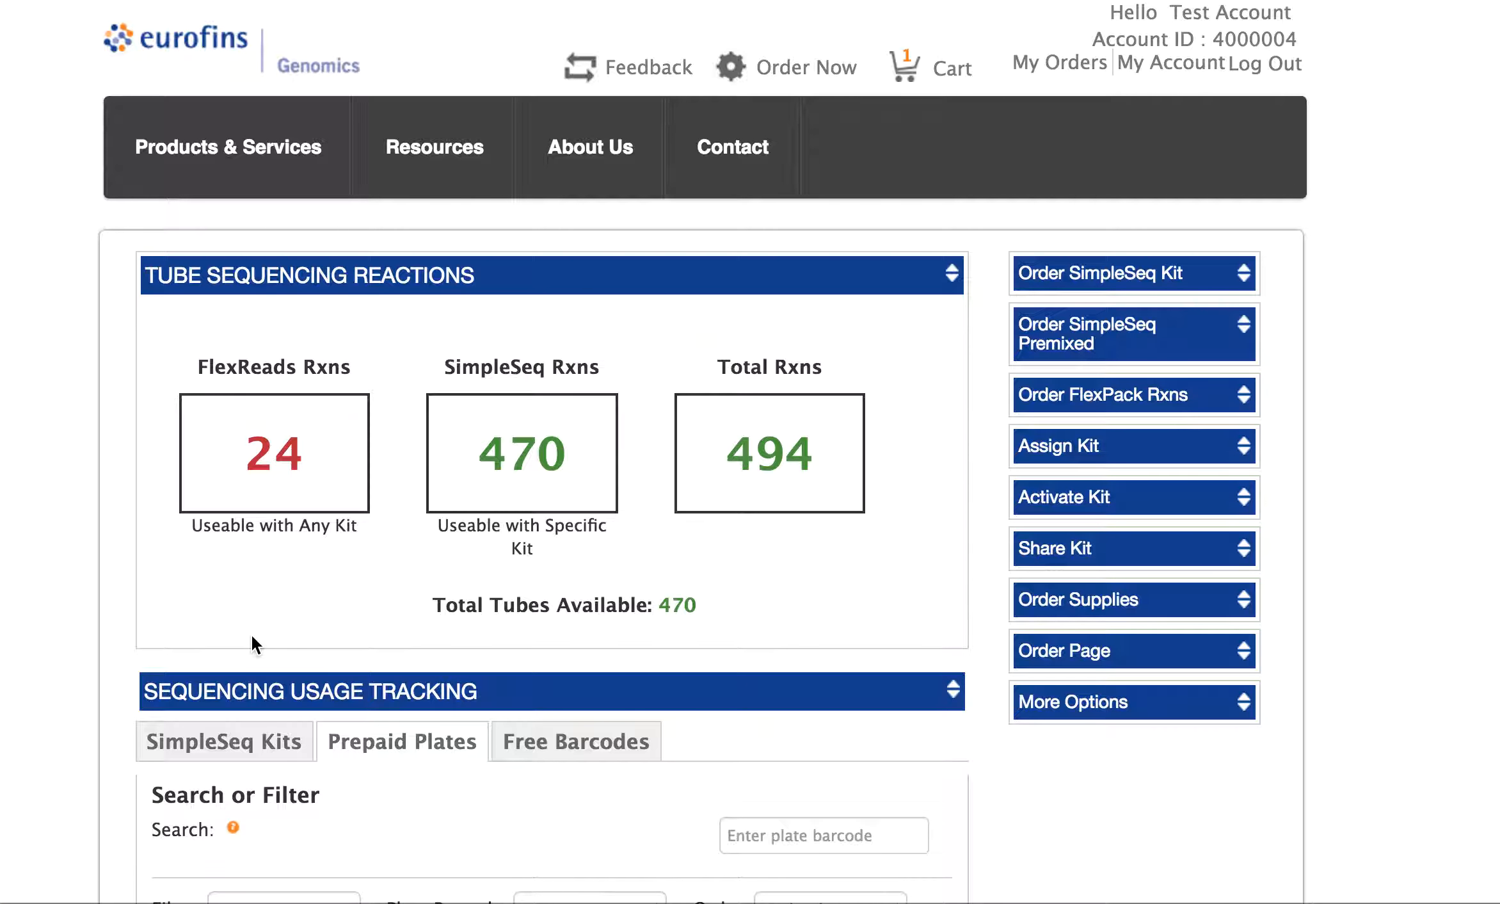
scroll(250, 633, down, 5)
scroll(387, 397, down, 5)
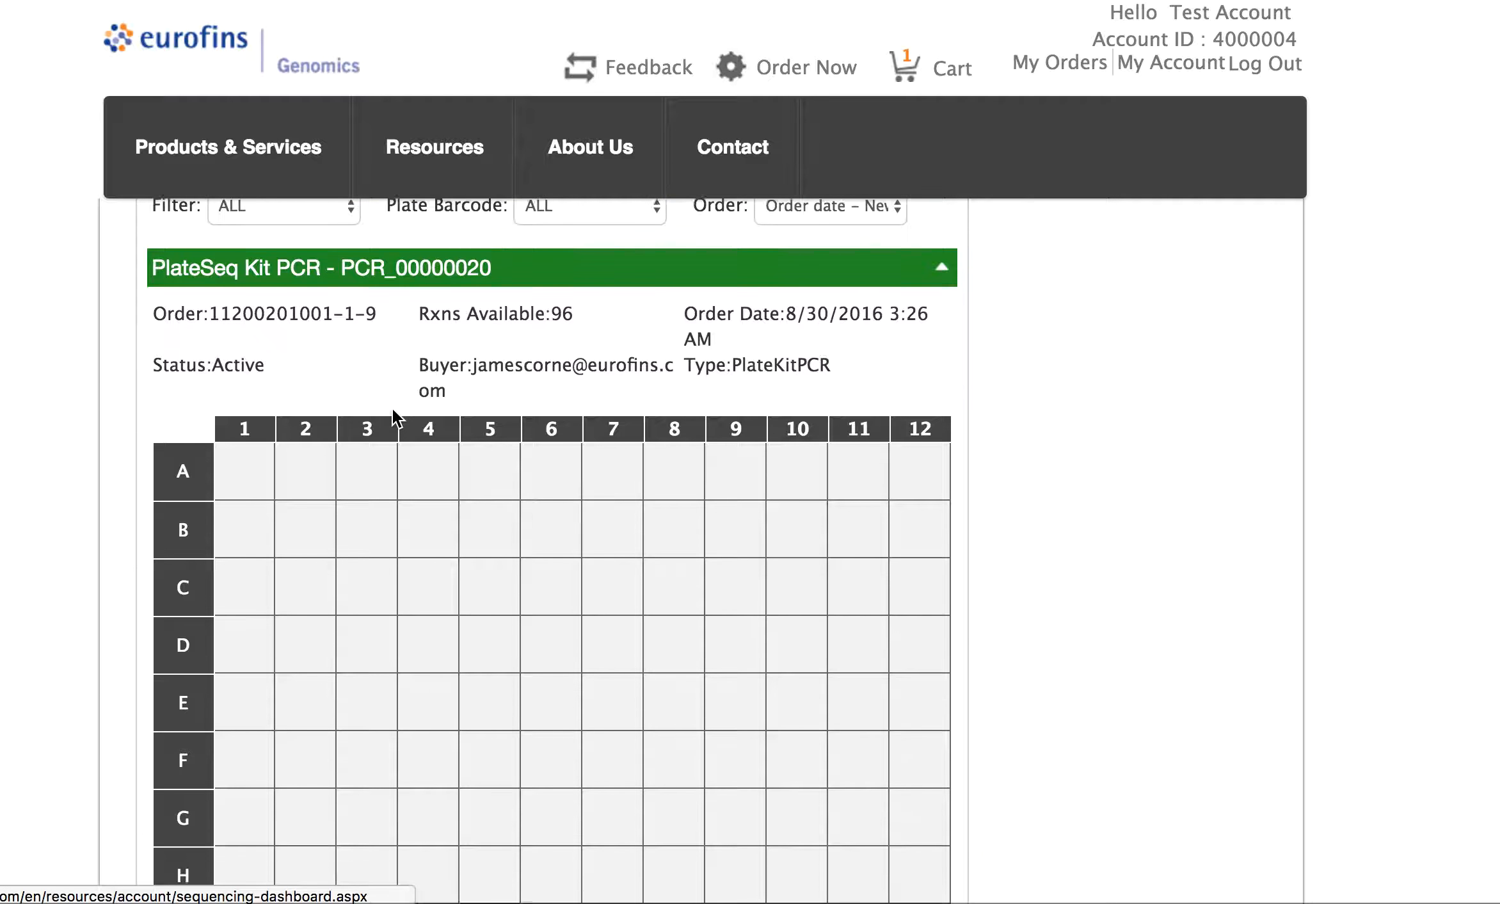
click(940, 267)
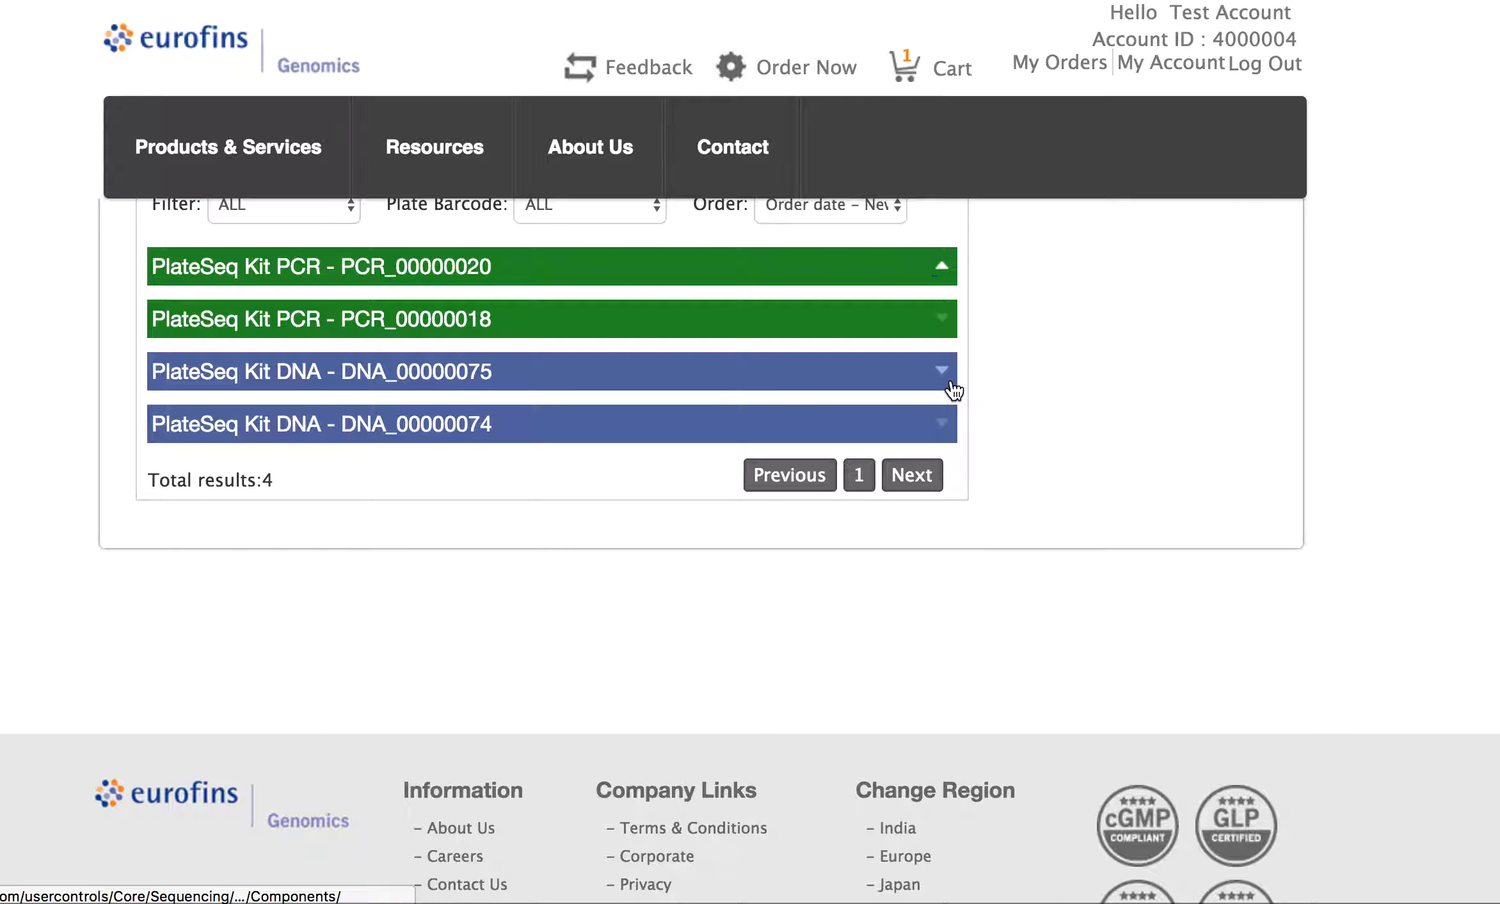
click(946, 277)
scroll(701, 437, down, 2)
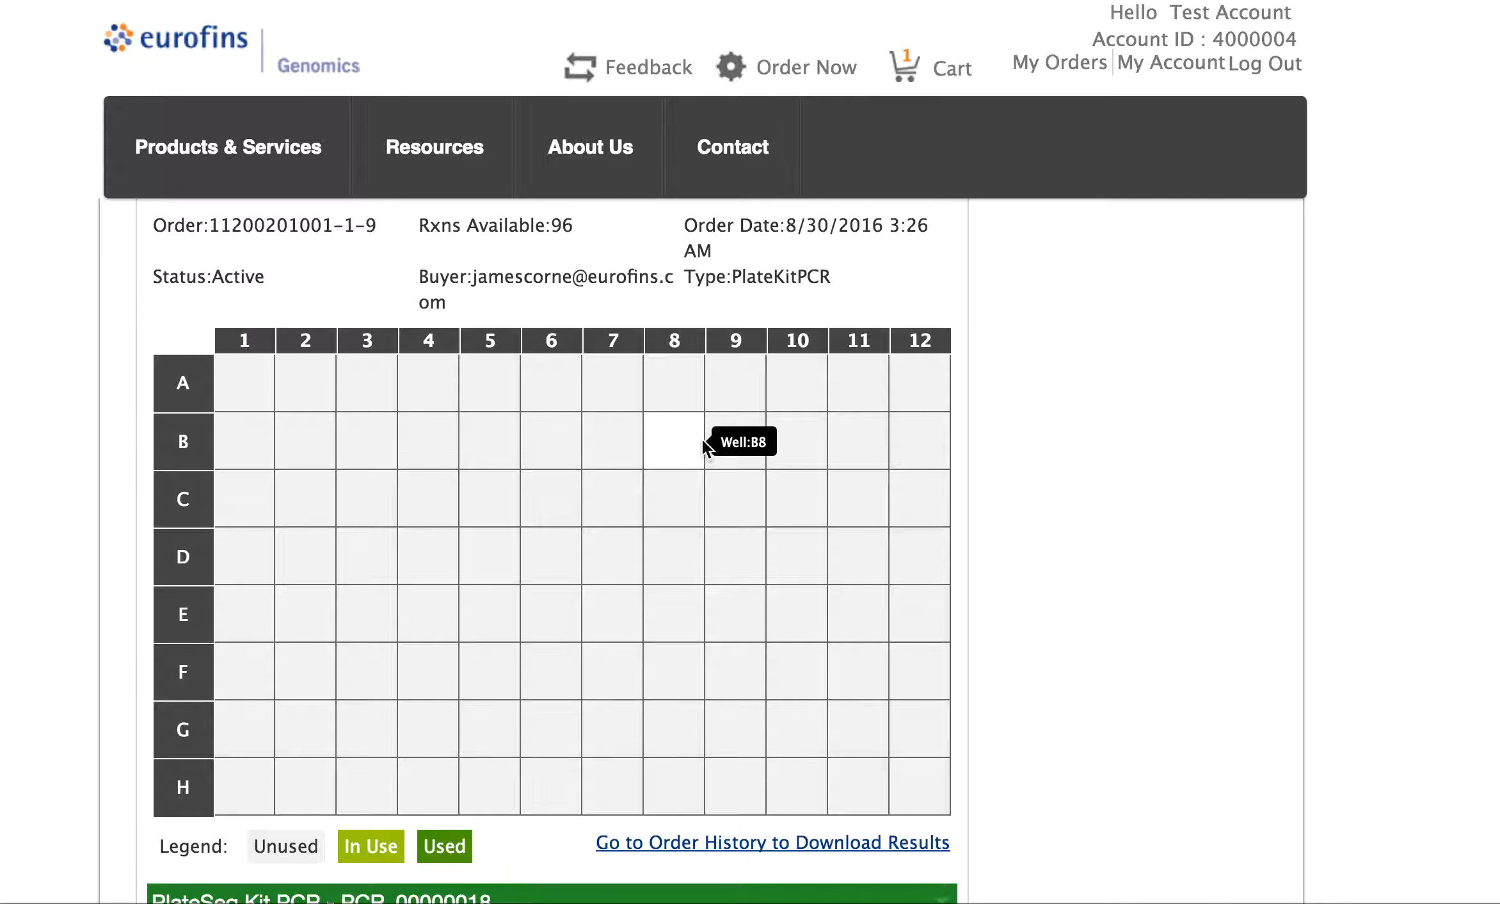
Step: Copy the plate barcode PCR_00000020 from the dashboard and paste it as the Plate Barcode in the Excel template
scroll(702, 440, up, 1)
drag(459, 227, 355, 241)
key(super+c)
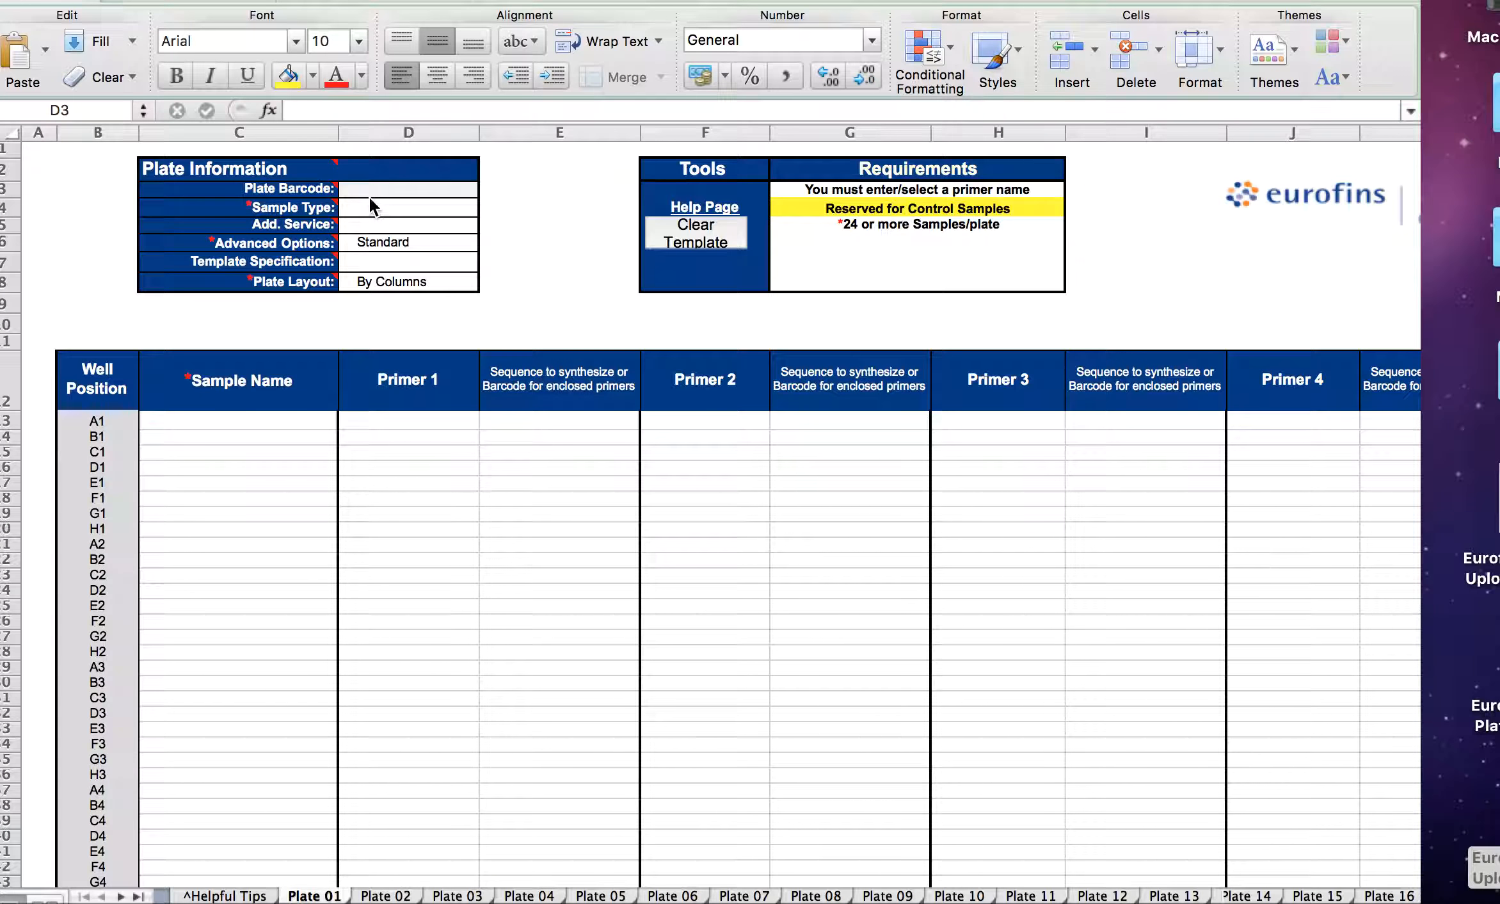
double_click(372, 190)
key(super+v)
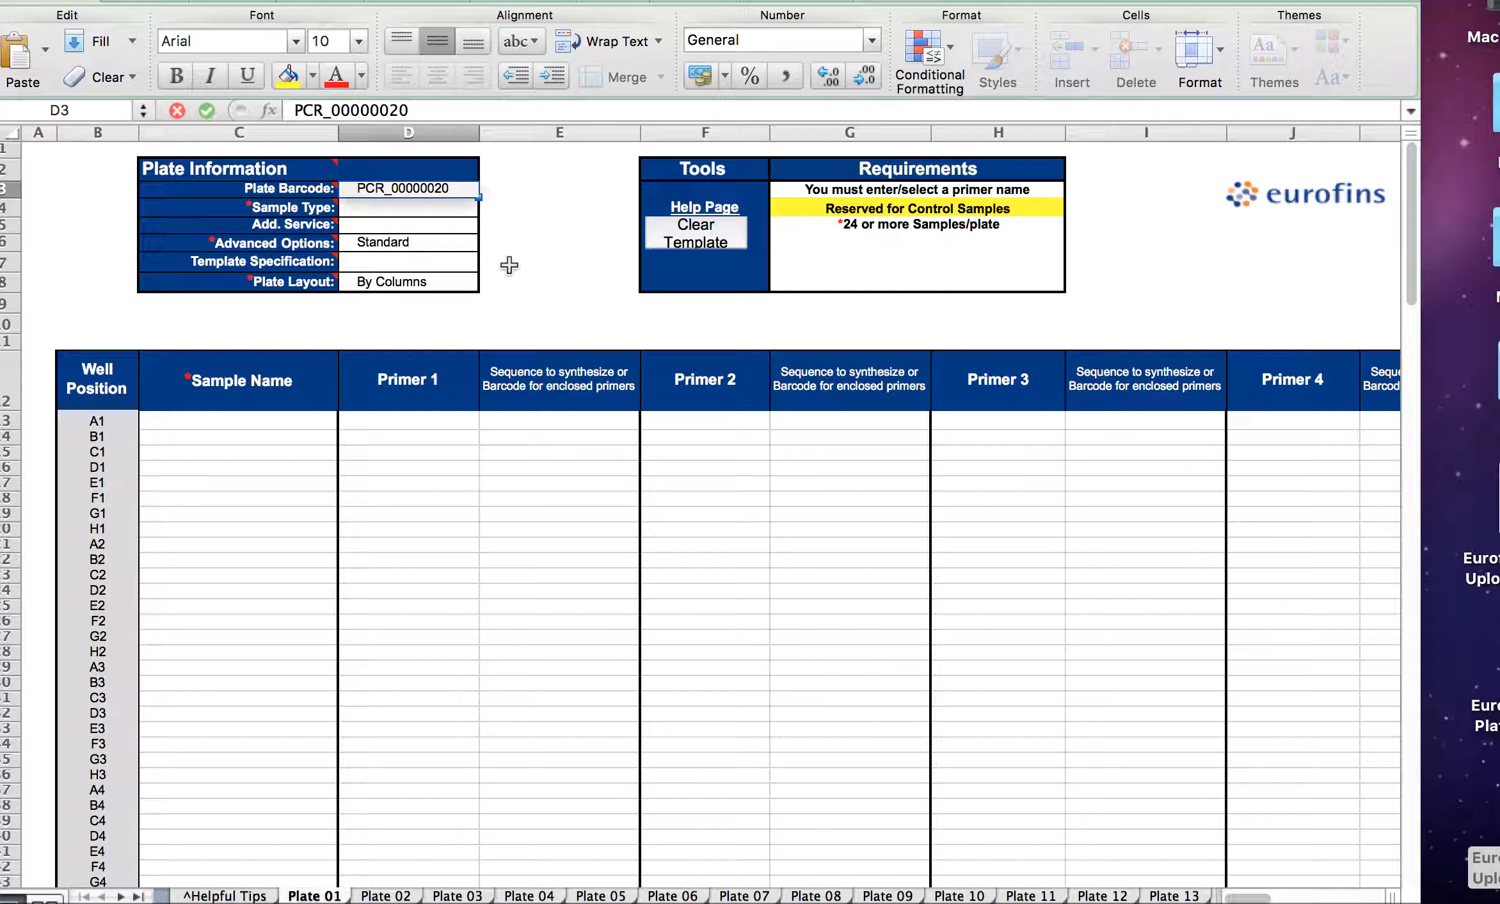
key(Return)
key(Up)
Step: Set the plate's Sample Type to PCR Products and its additional service to PCR Purification
click(426, 211)
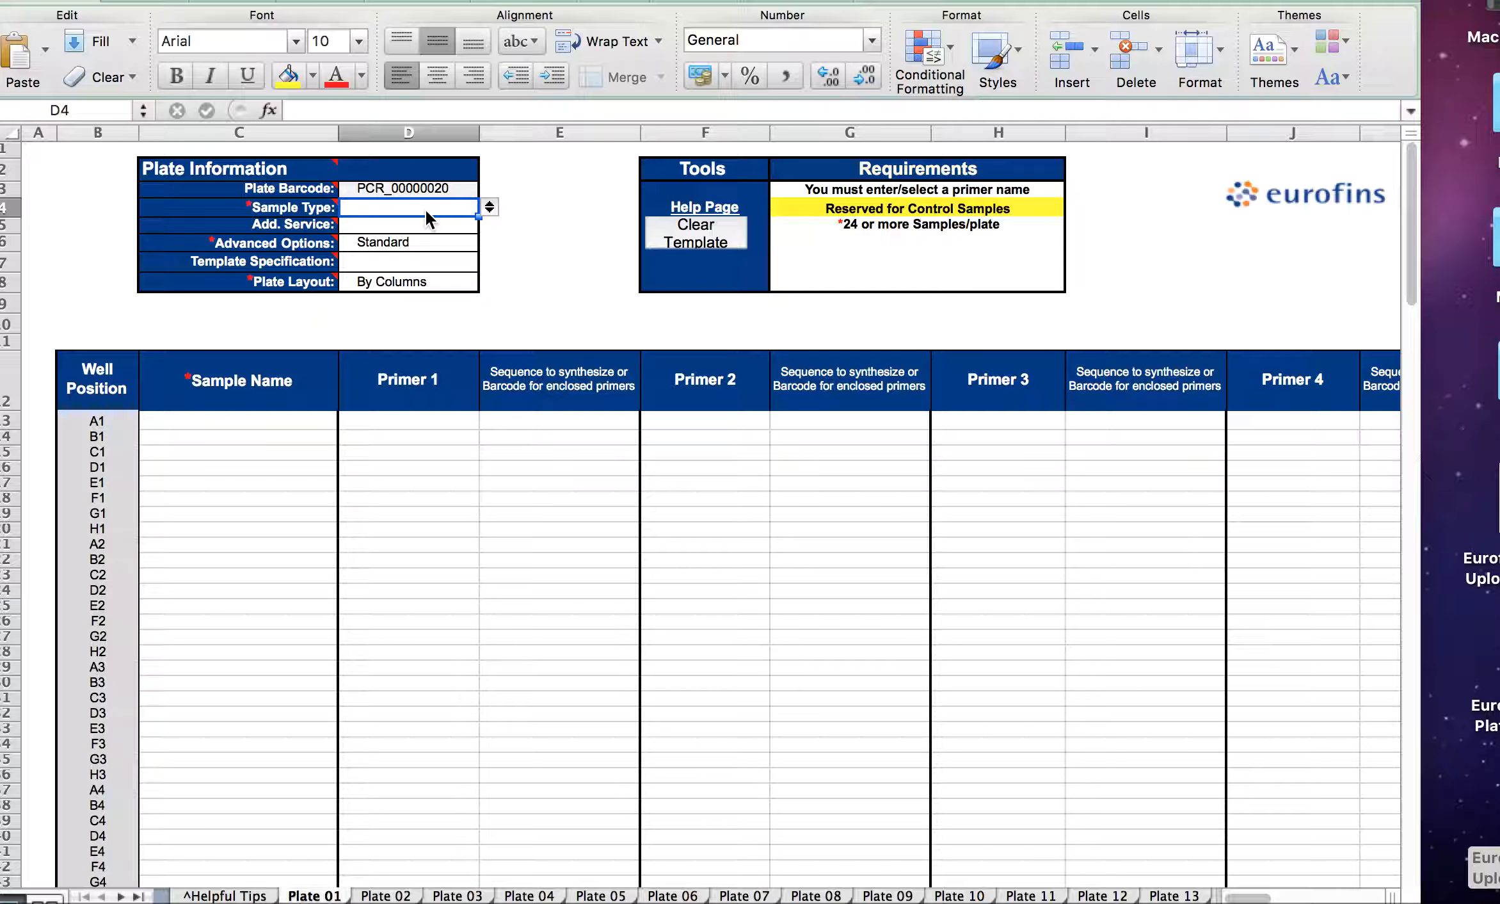
click(489, 207)
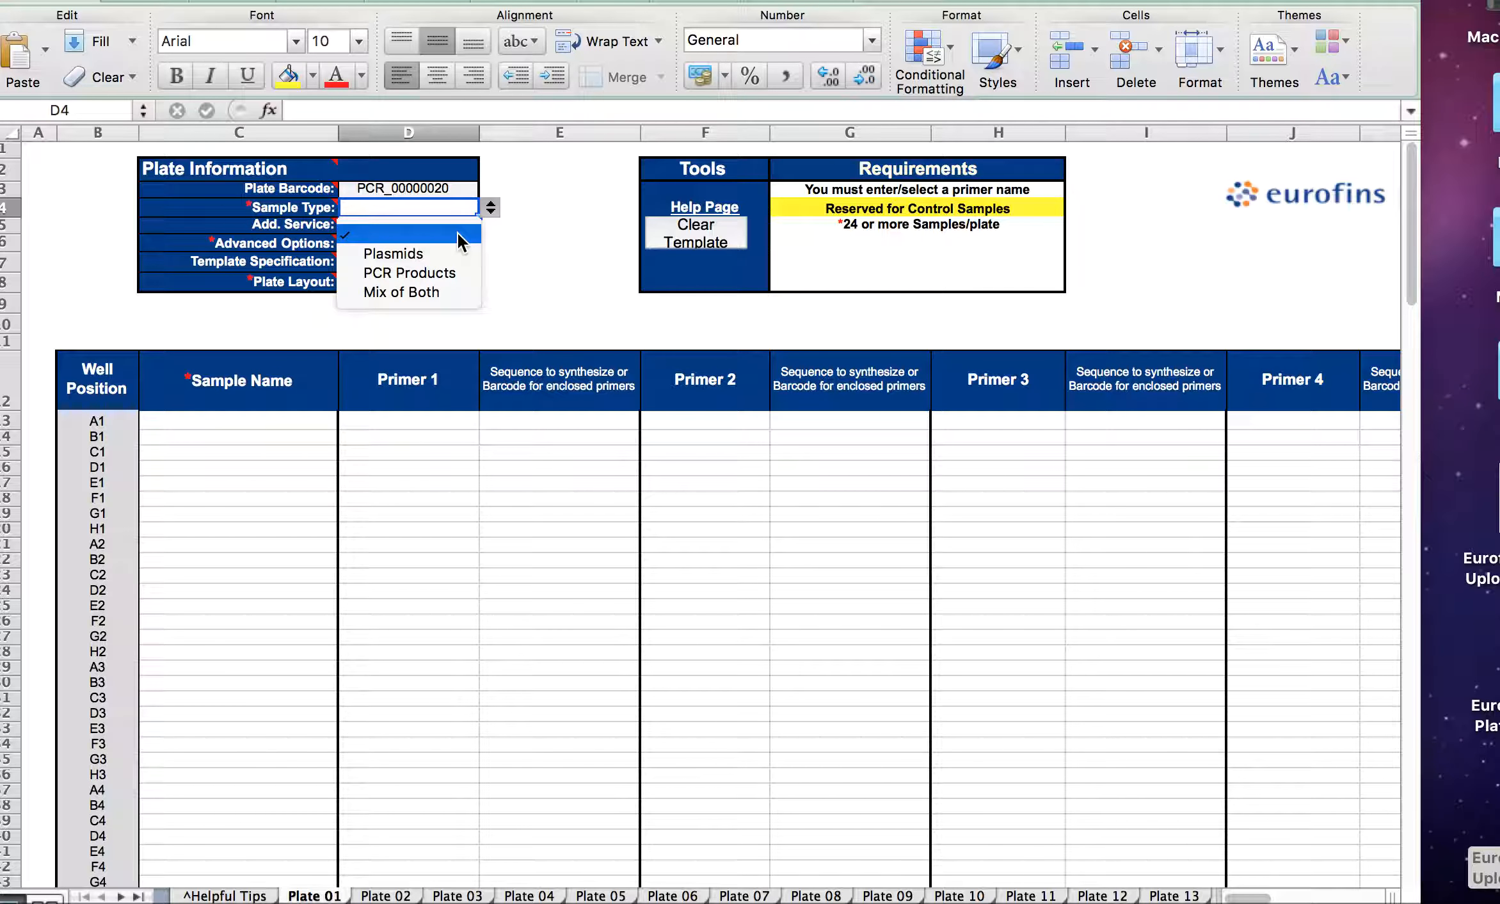
click(442, 273)
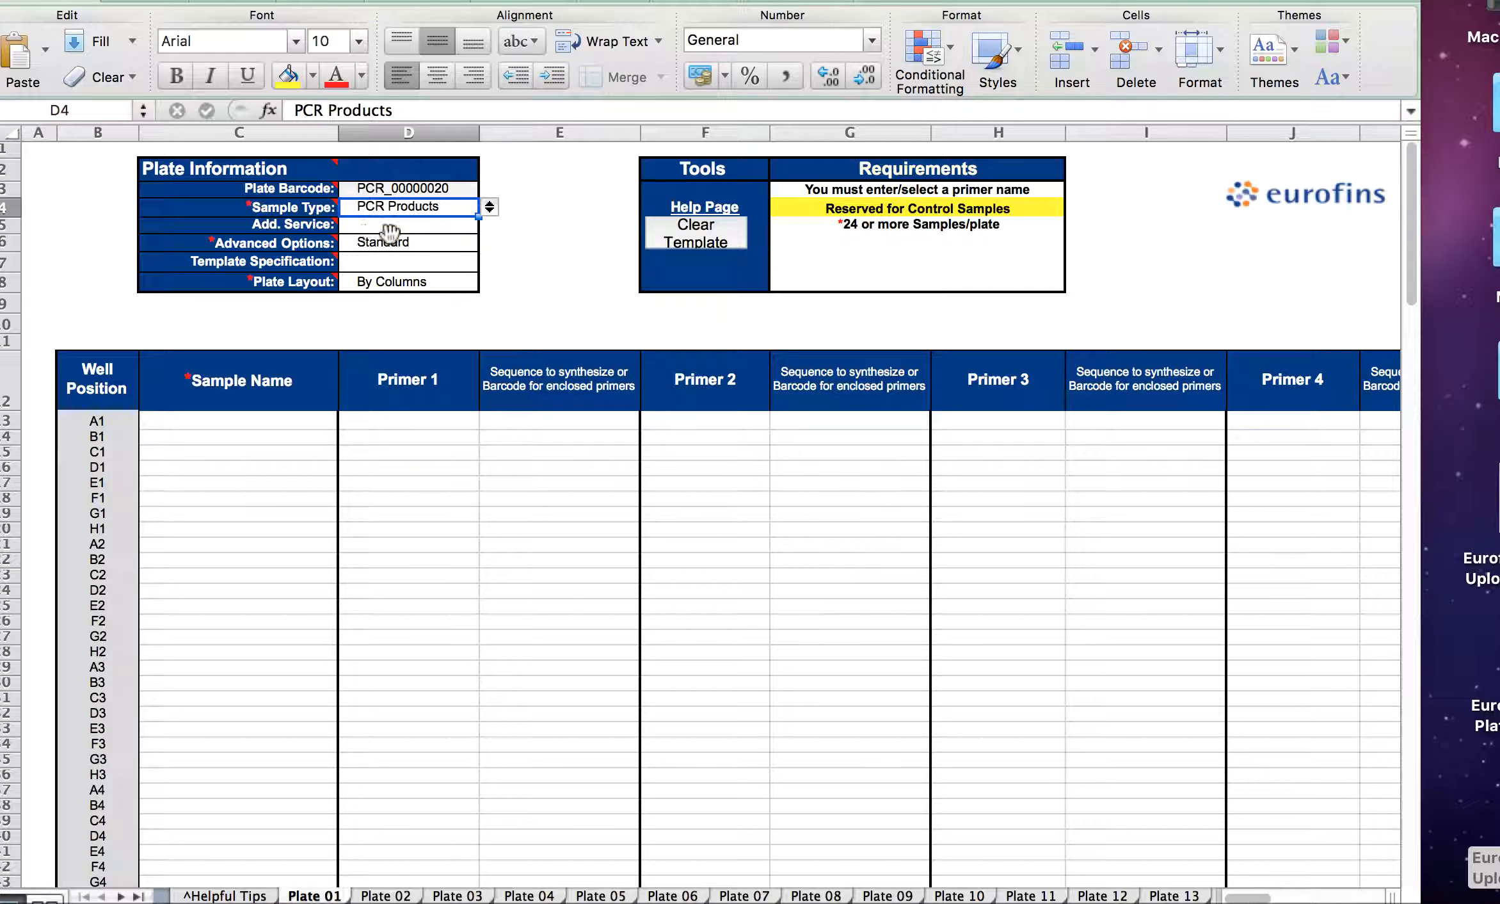
mouse_move(293, 222)
click(344, 226)
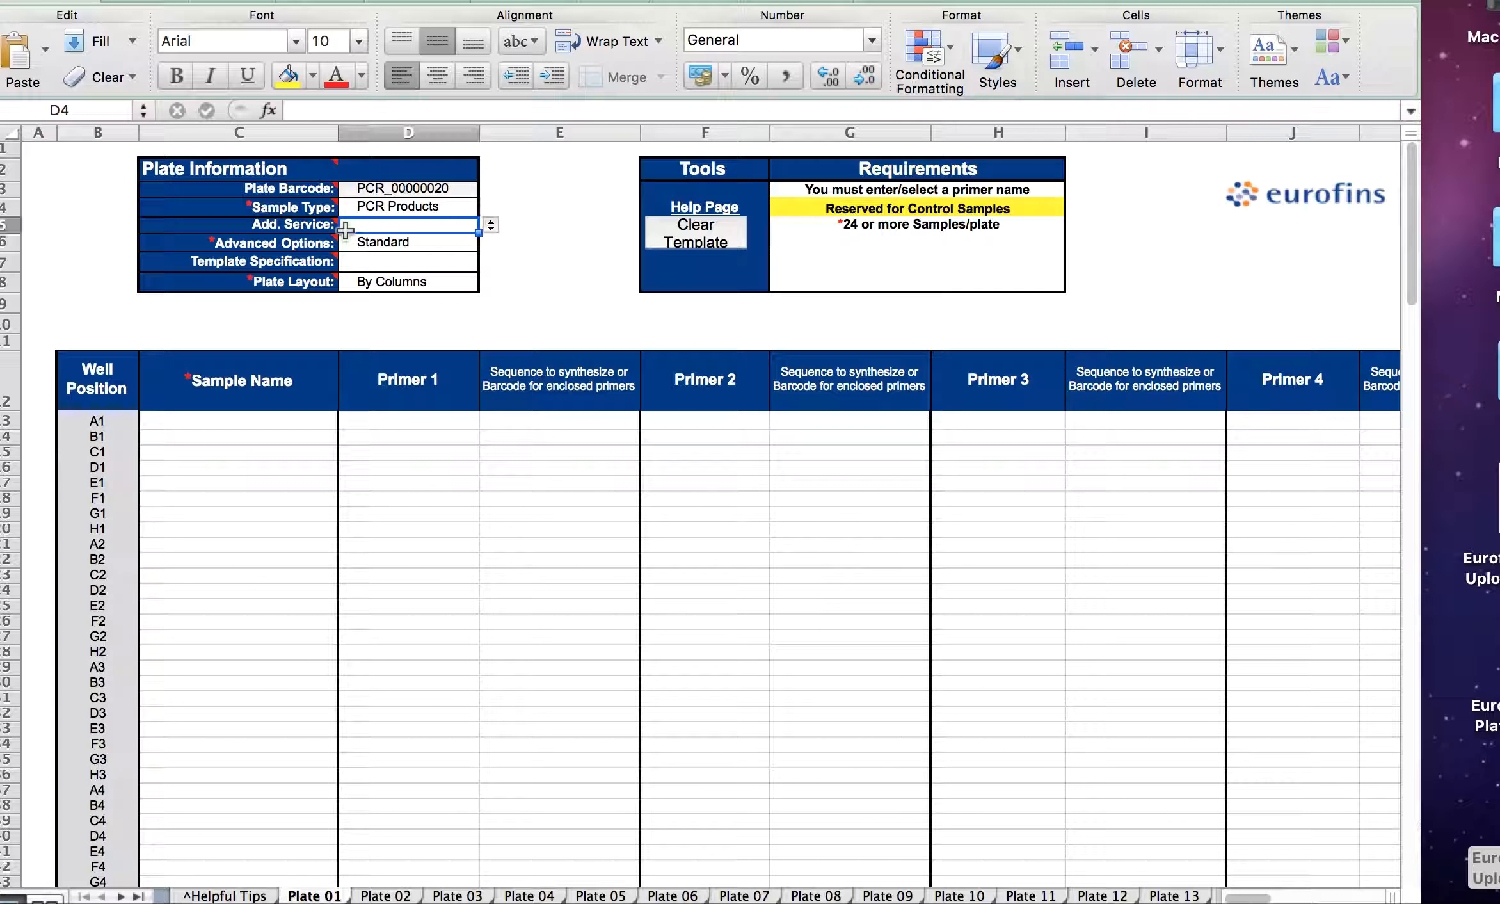
click(490, 224)
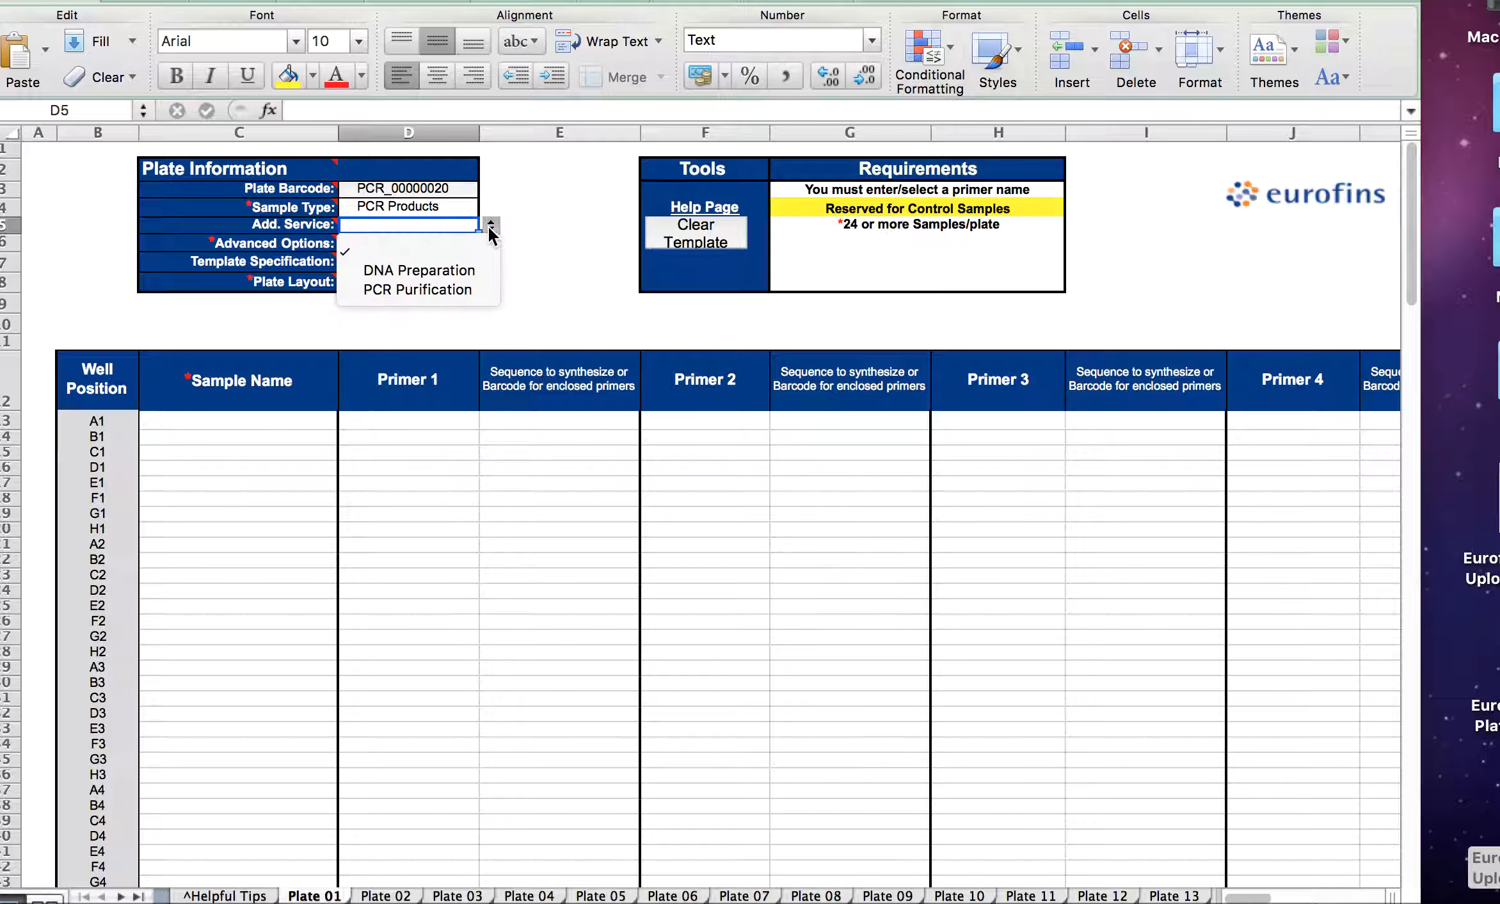
click(439, 287)
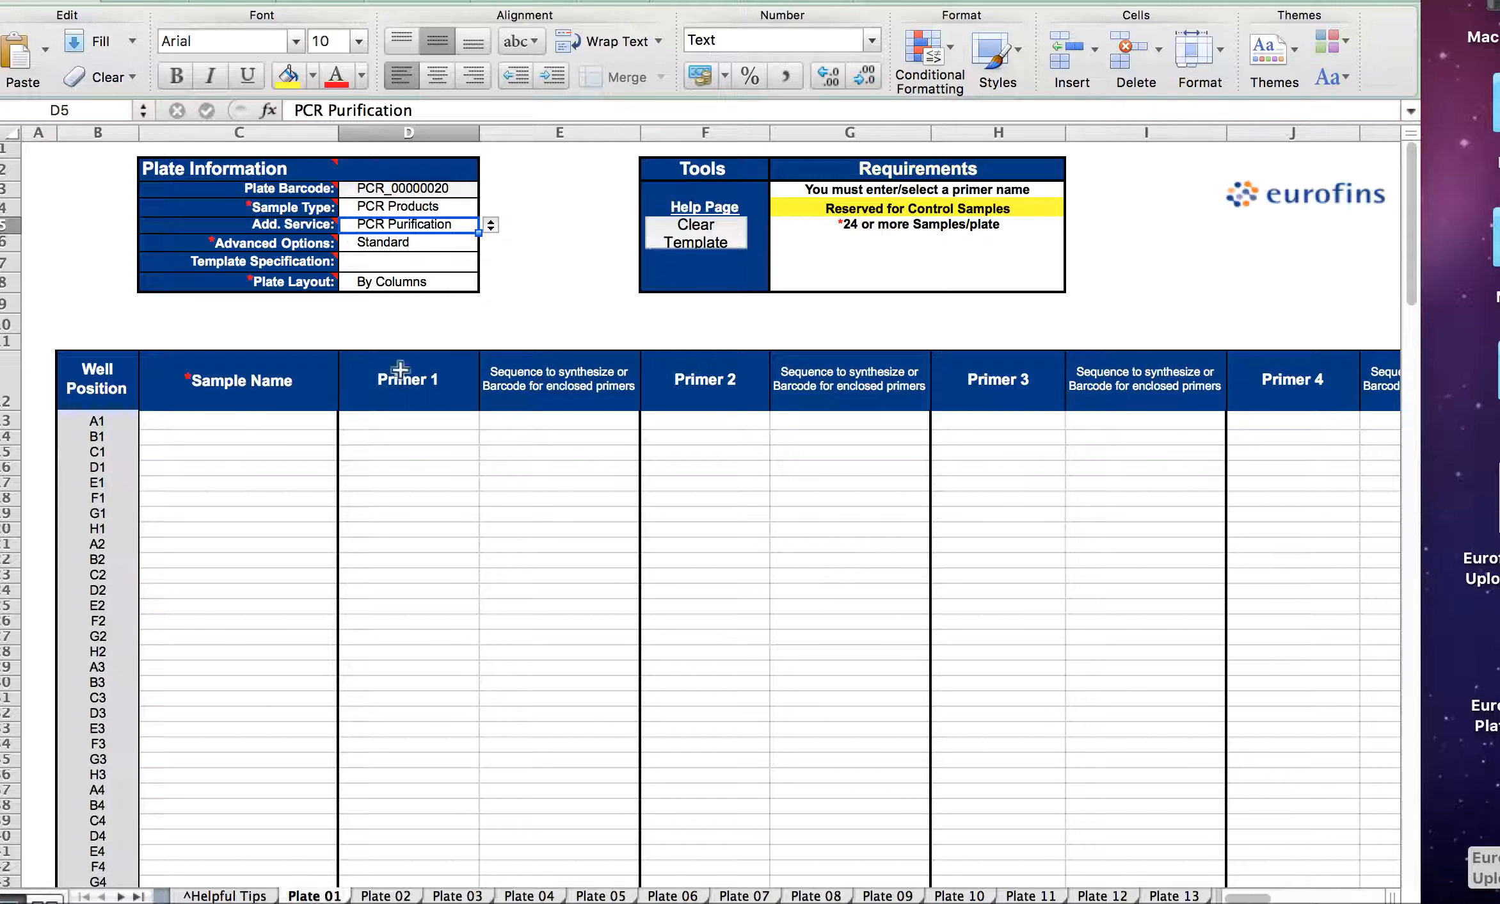
Step: Enter the sample name Test 1 for well A1 and fill the series down to Test 34 in well B5
click(256, 420)
text(T)
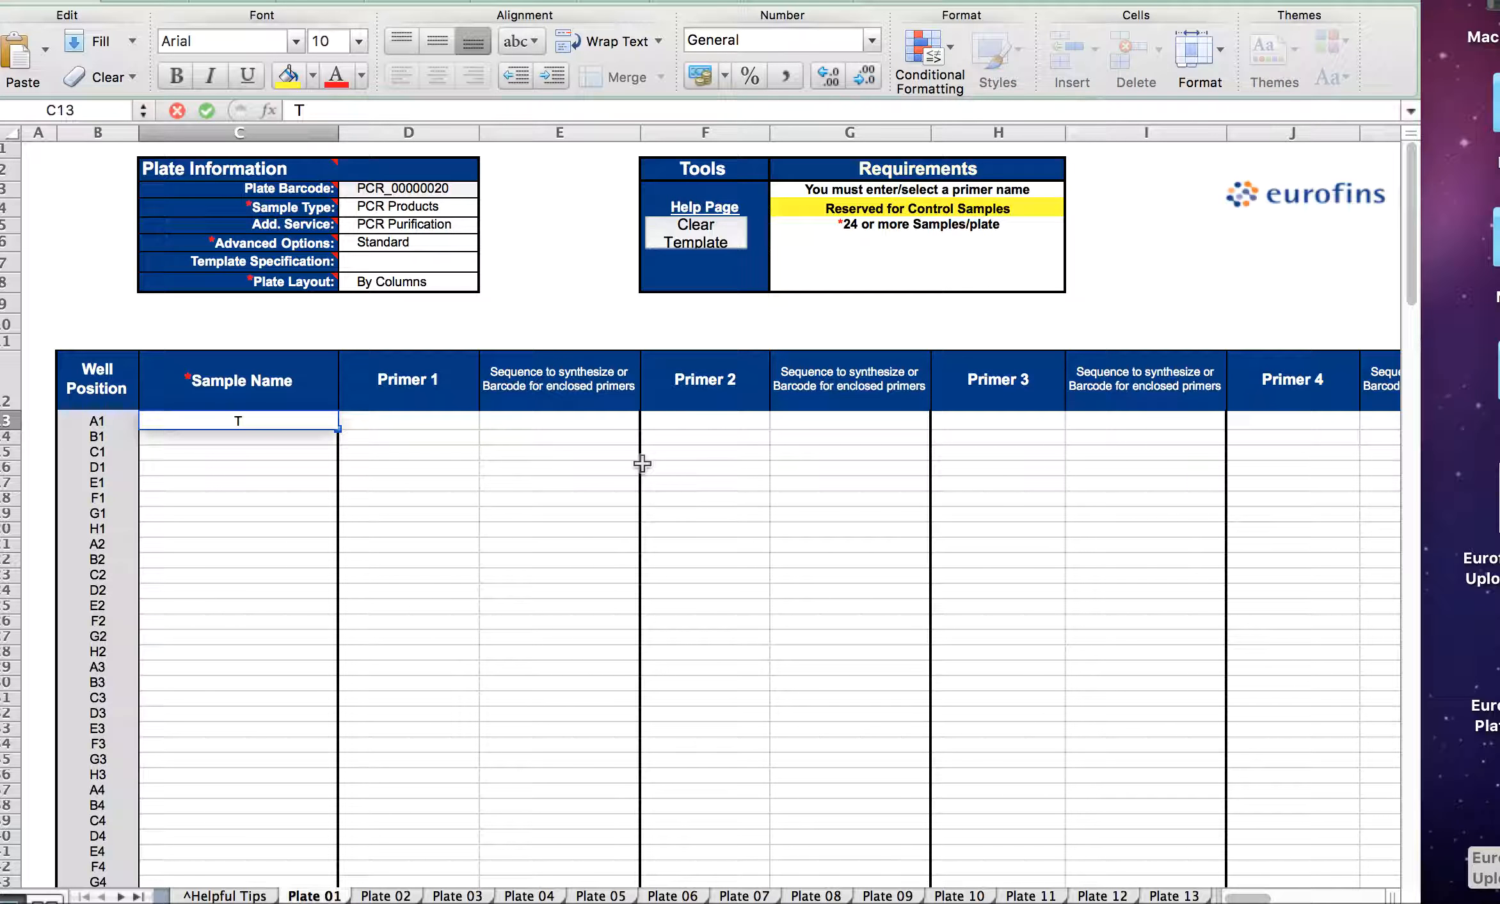
text(est 1)
click(259, 528)
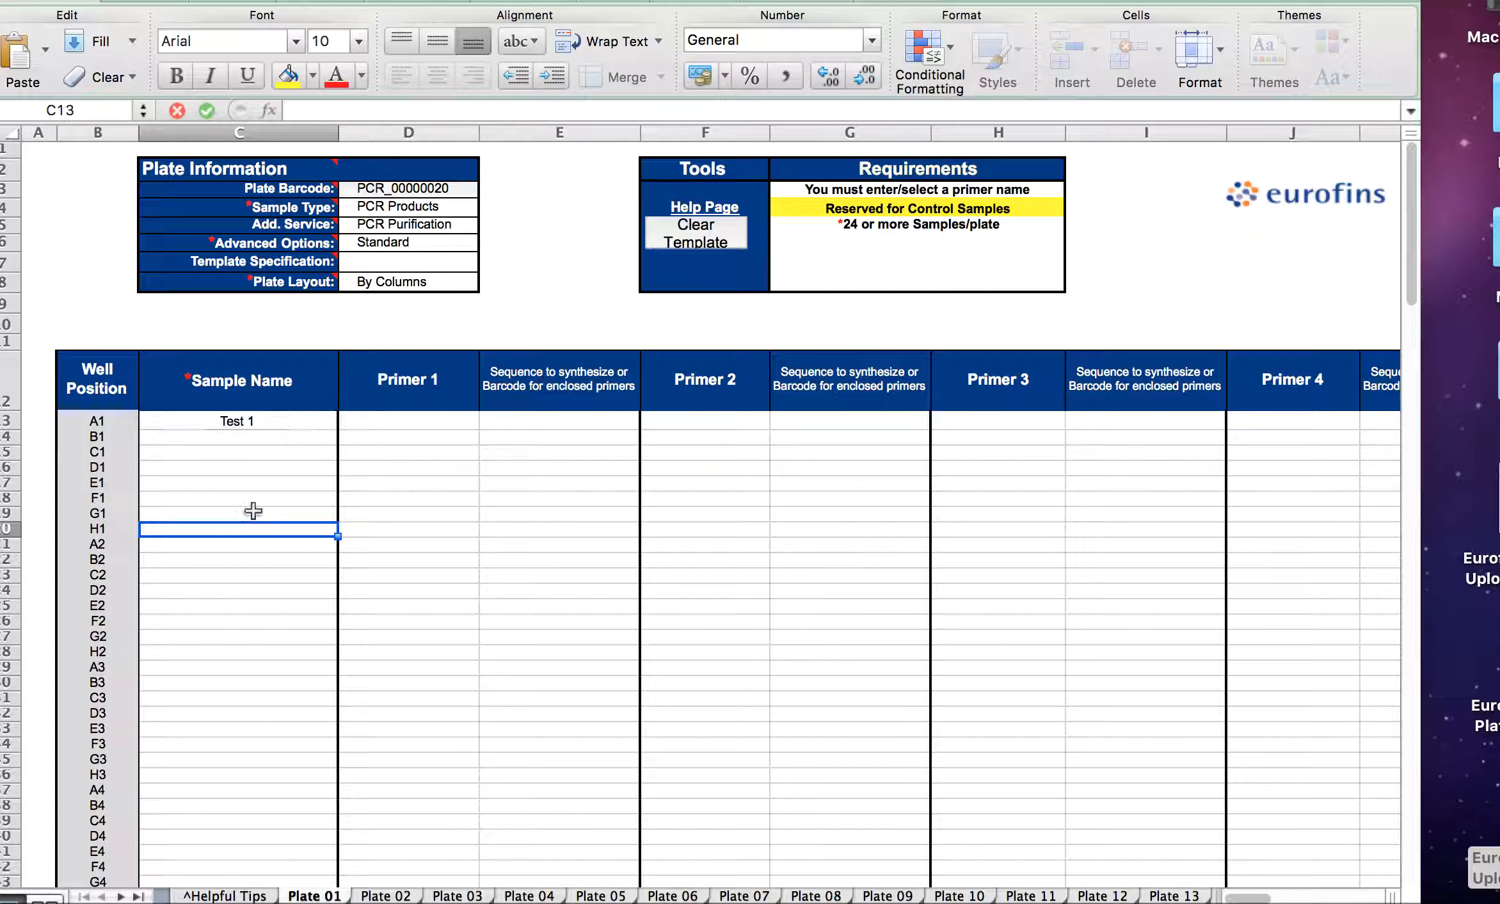
click(314, 423)
drag(333, 430, 310, 854)
Step: Choose pBadF as Primer 1 for well A1 and copy it down to the Test 34 sample in well B5
click(442, 329)
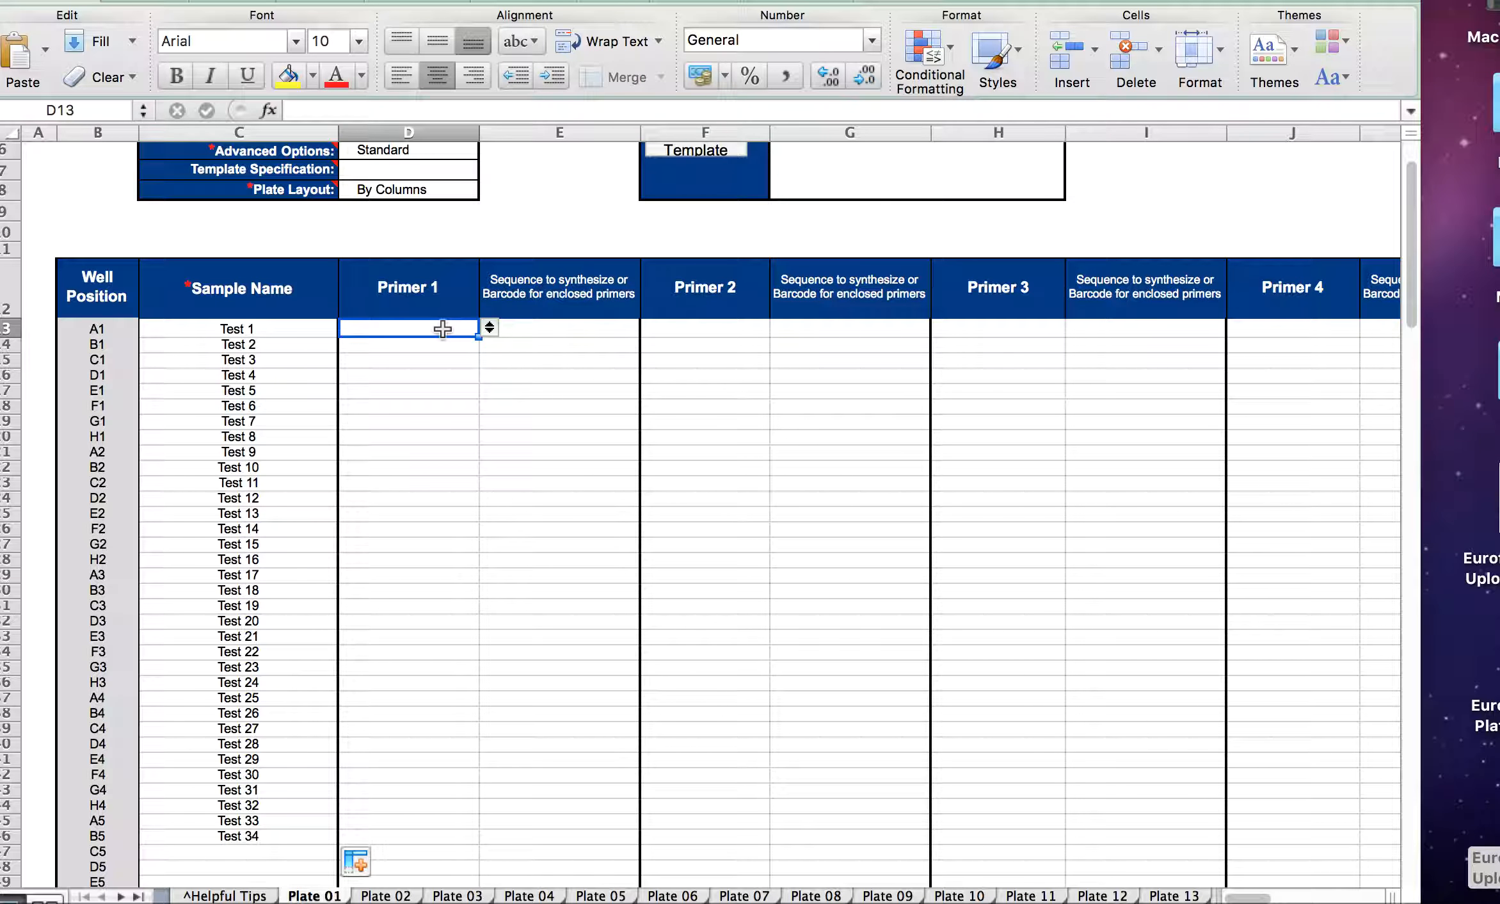
click(489, 327)
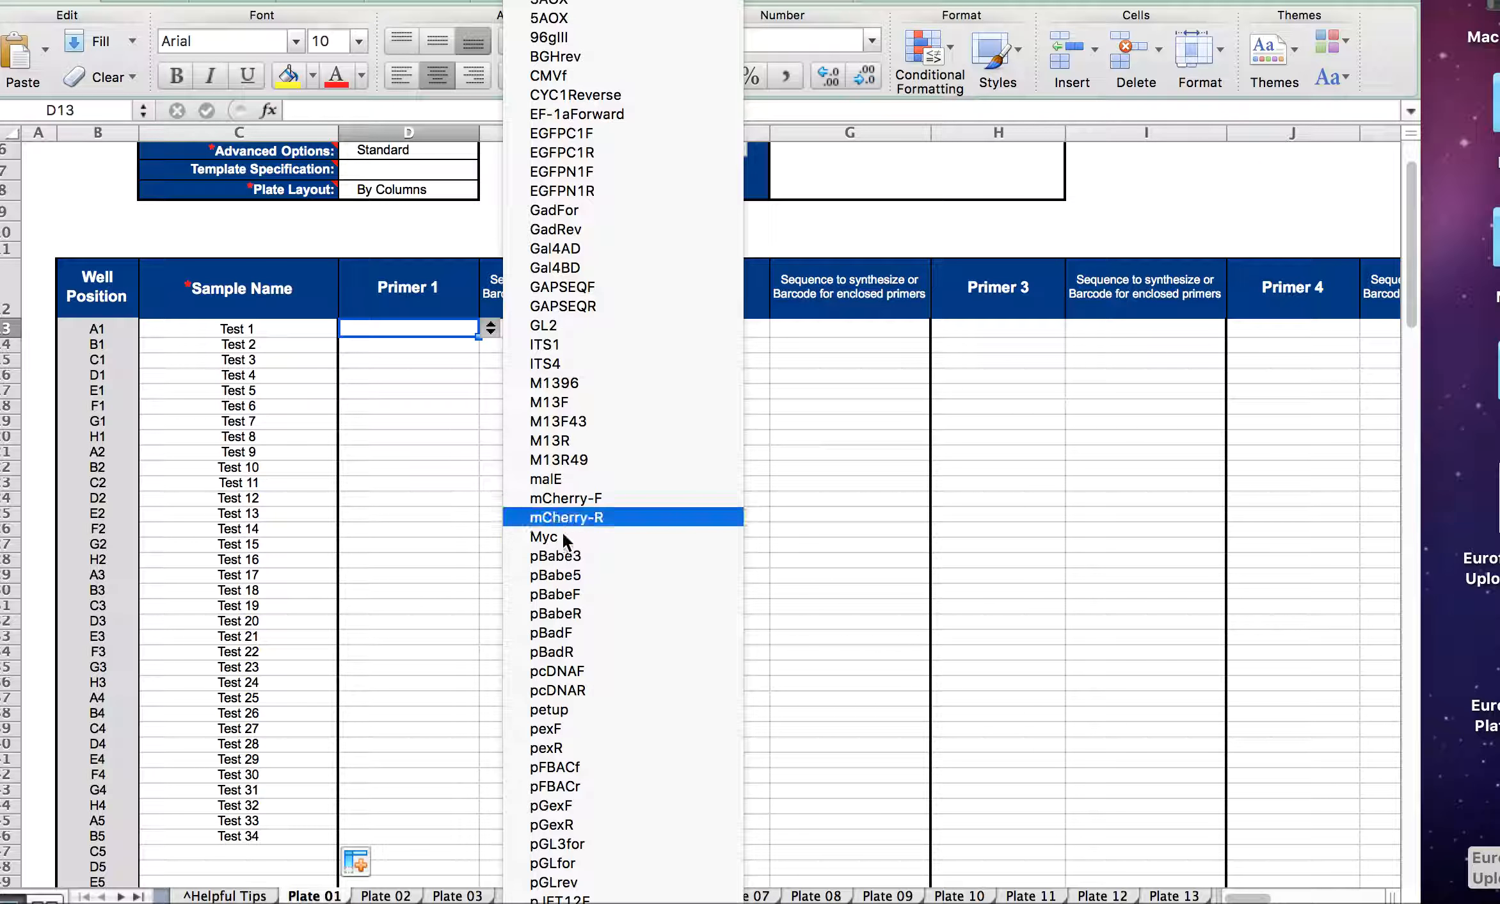
click(579, 646)
click(477, 362)
click(476, 333)
drag(476, 333, 472, 844)
click(618, 485)
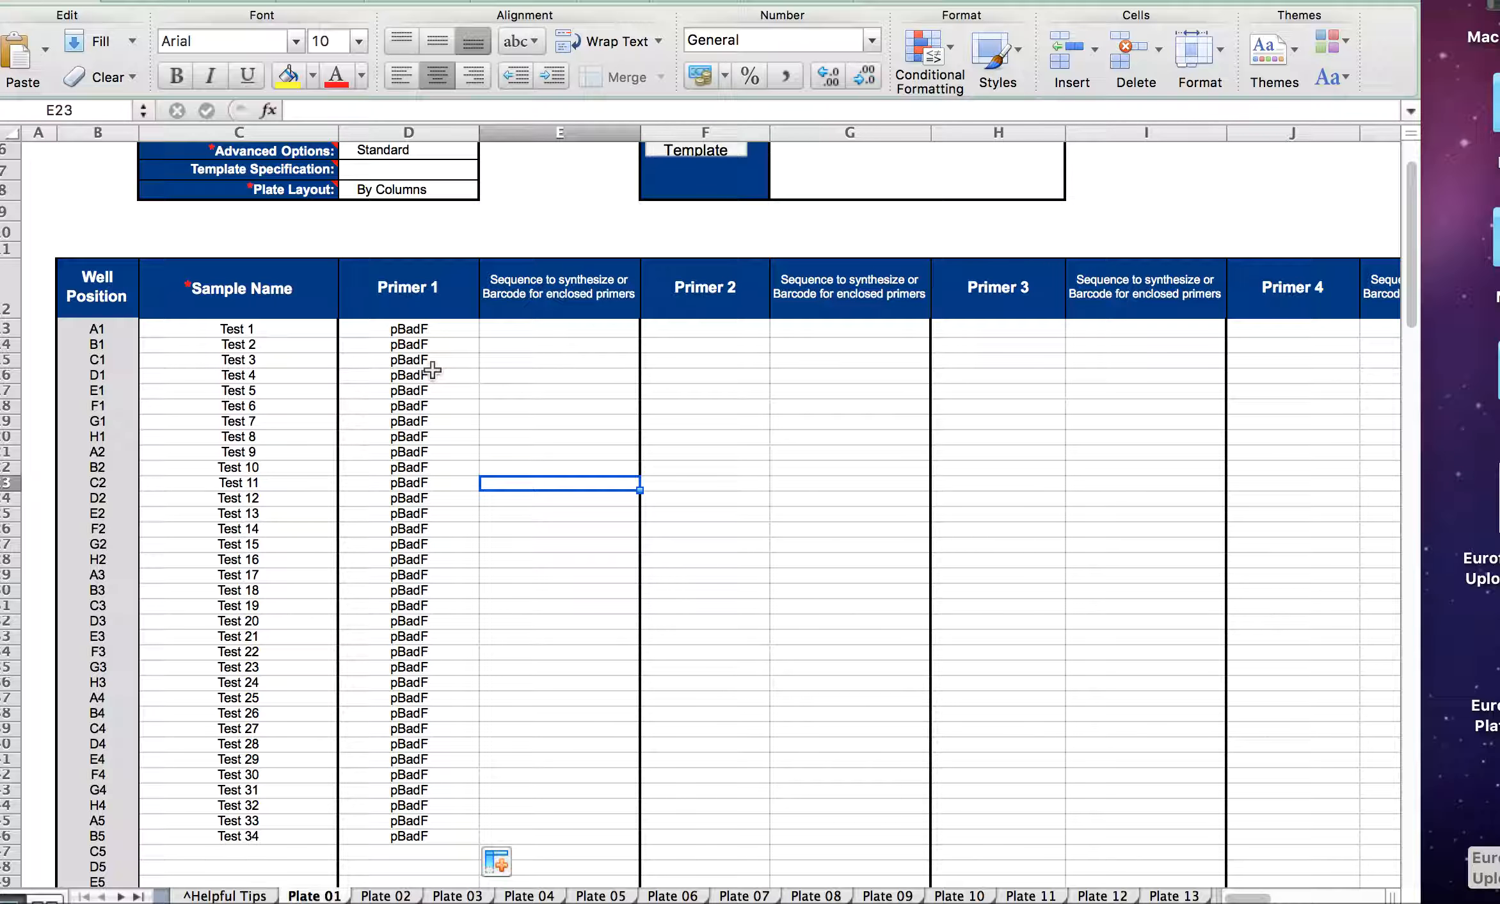
click(417, 378)
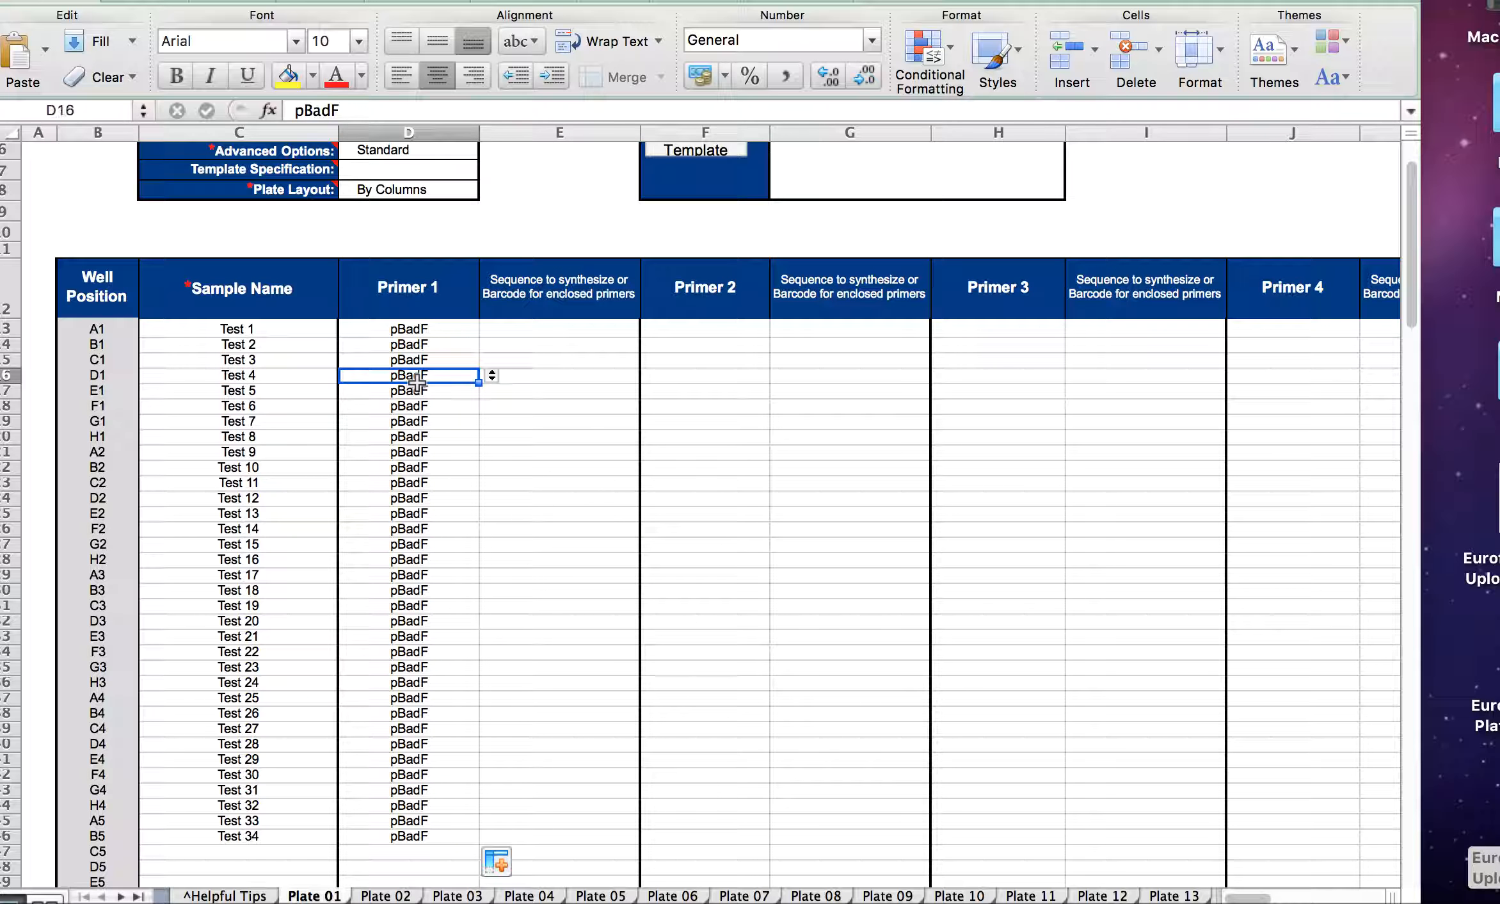
click(432, 559)
scroll(432, 545, down, 3)
scroll(432, 545, up, 5)
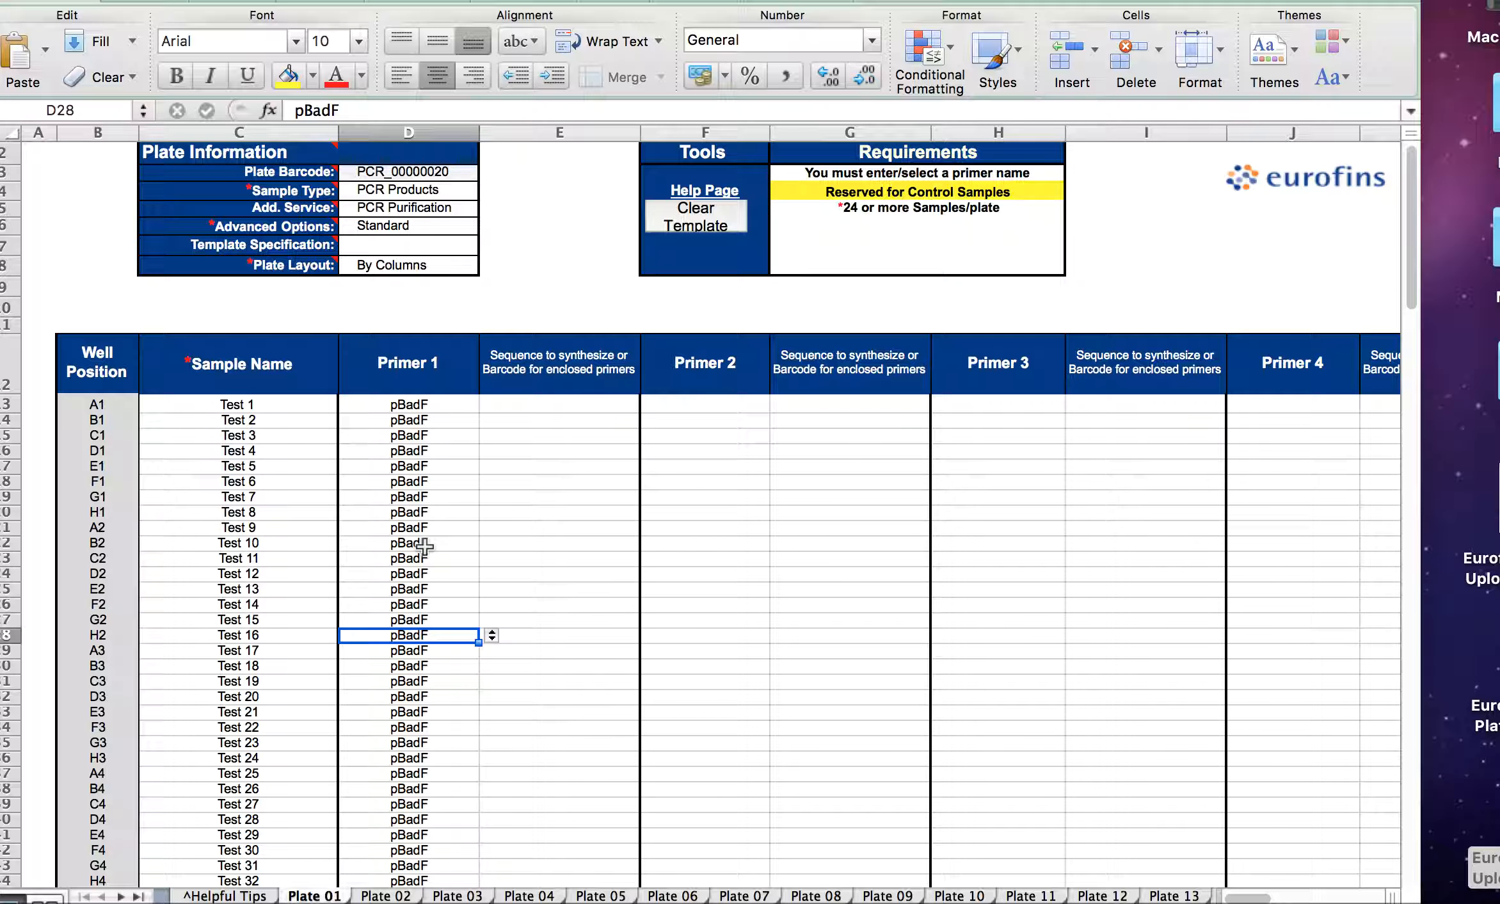
scroll(419, 542, down, 5)
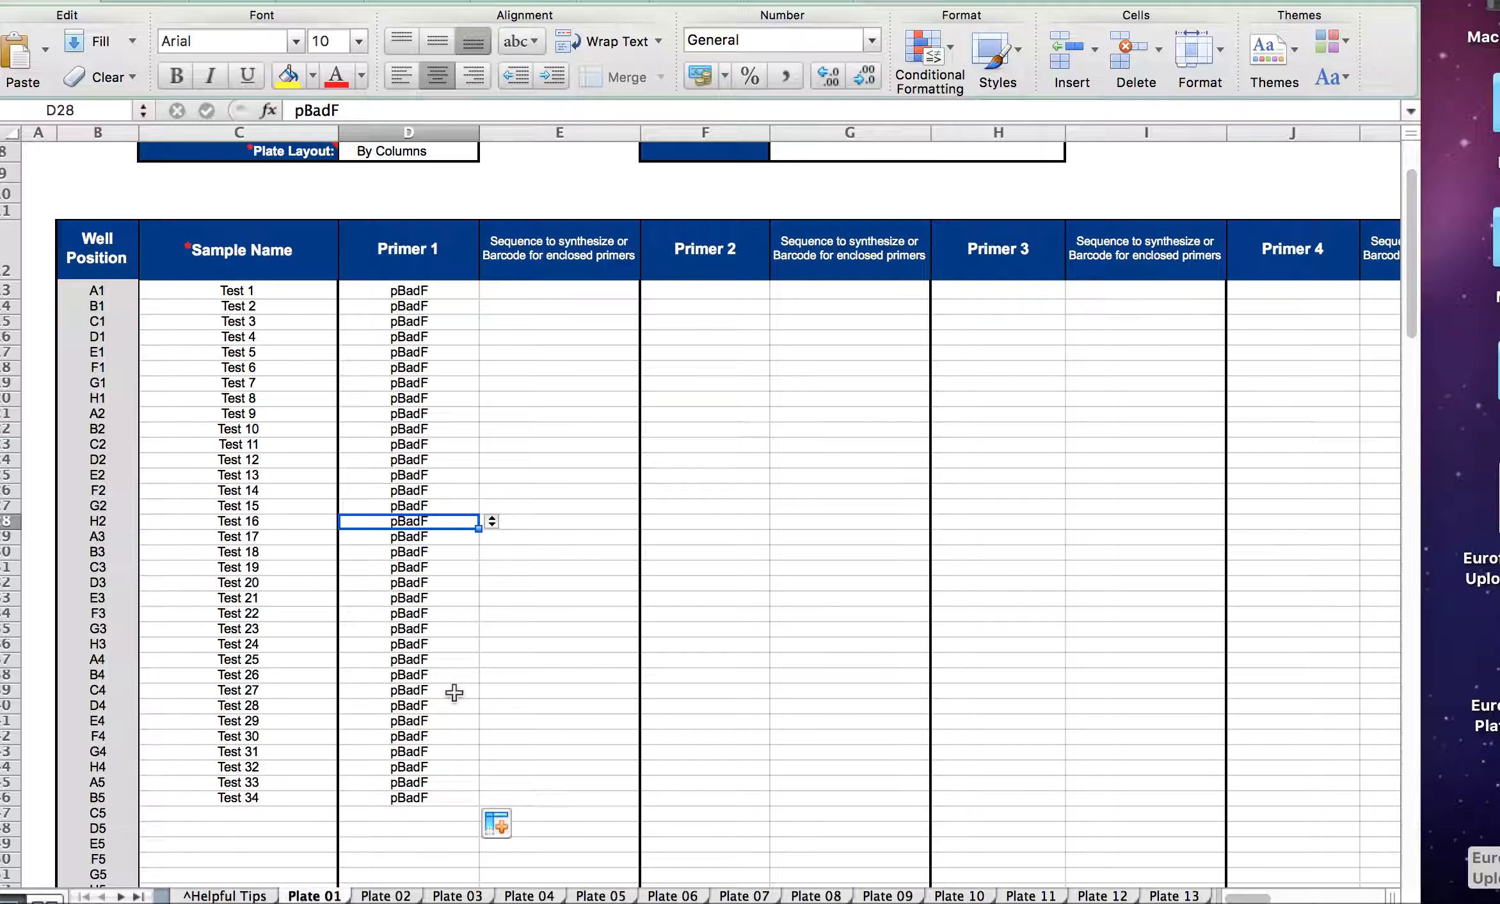
click(509, 692)
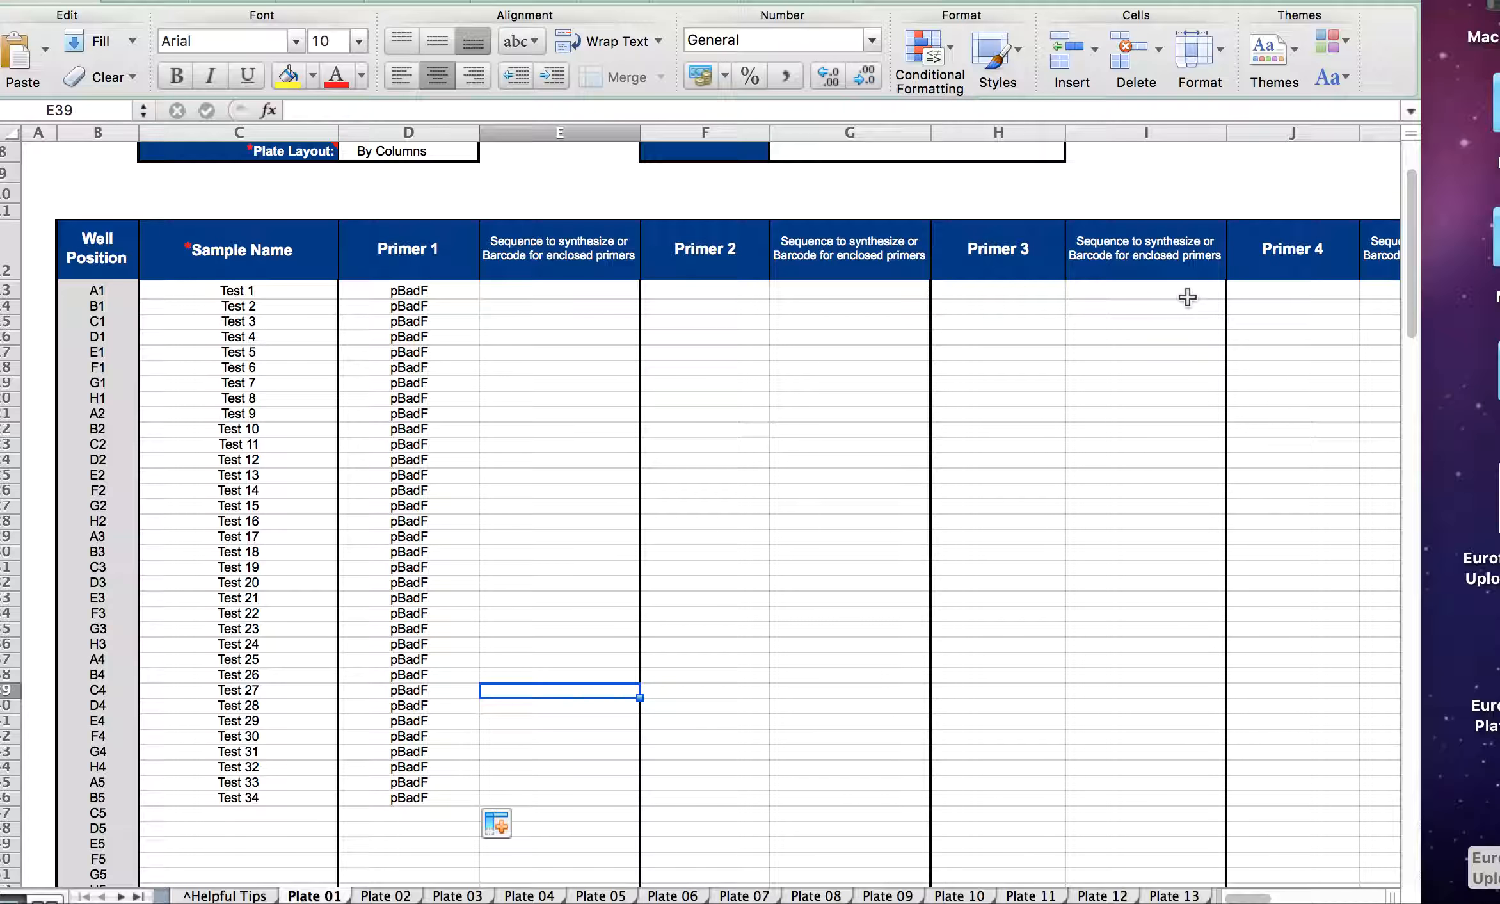
scroll(471, 506, down, 3)
scroll(471, 506, up, 5)
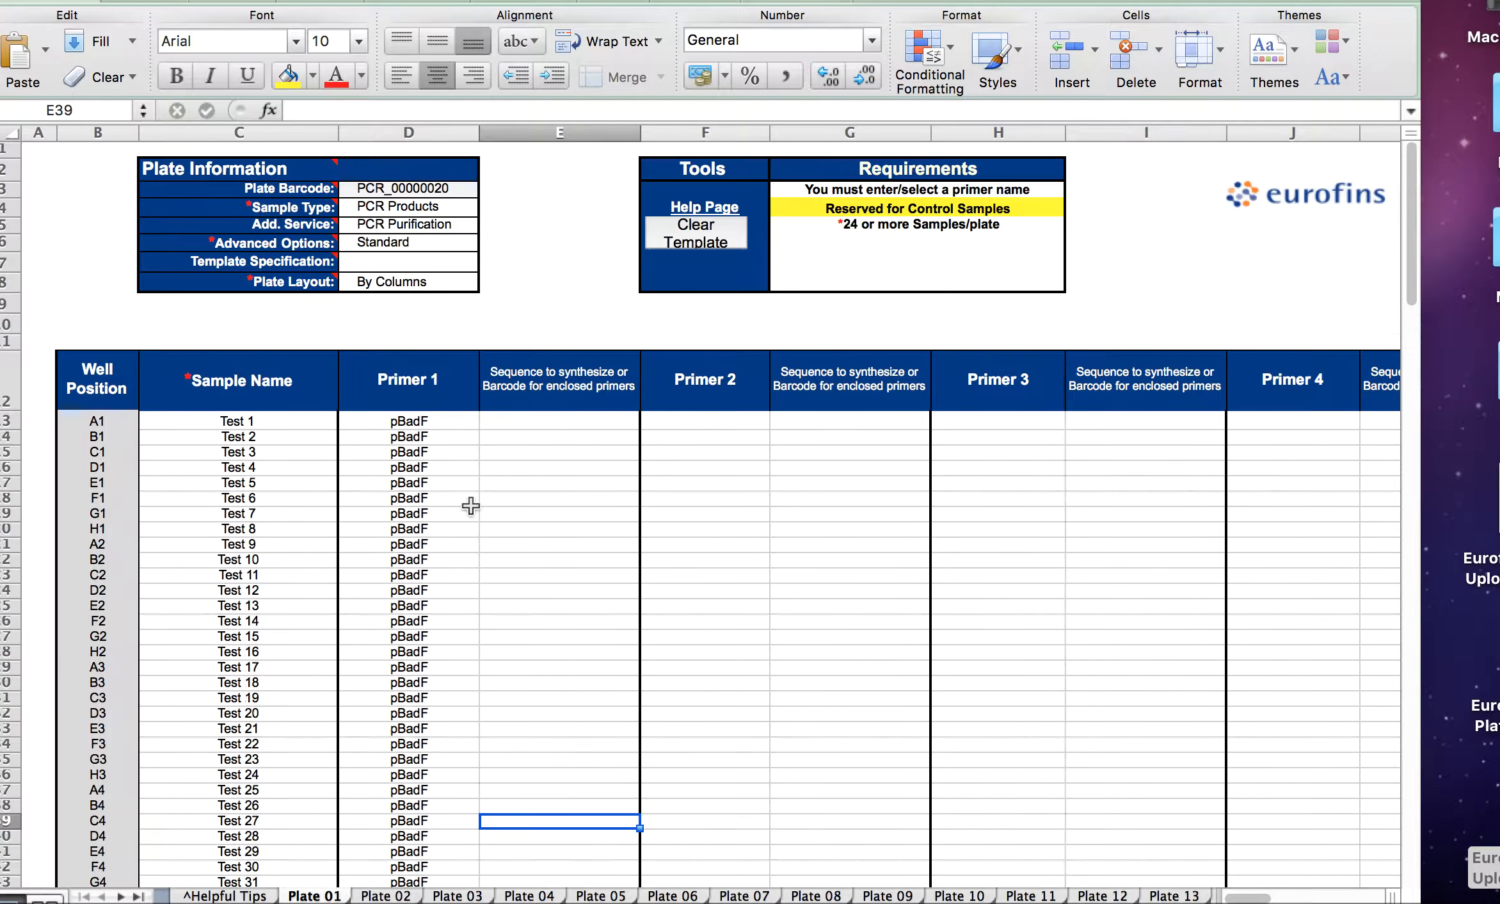
Step: Save the filled-in template to the Desktop as a macro-enabled workbook named Eurofins_PlateSeq_Upload_Template_PCR
click(1, 1)
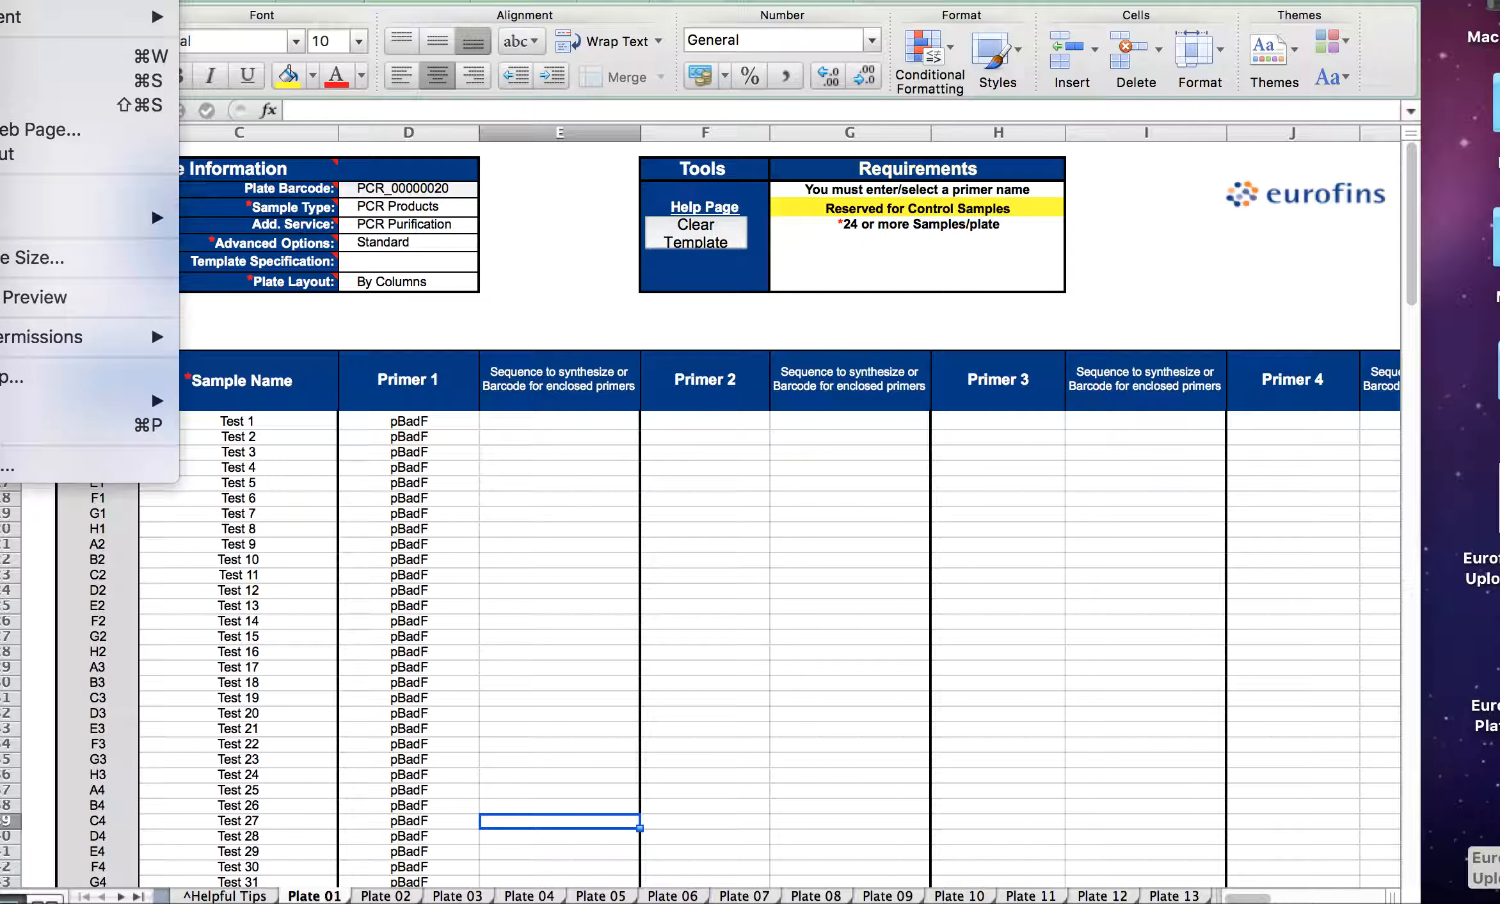
click(77, 105)
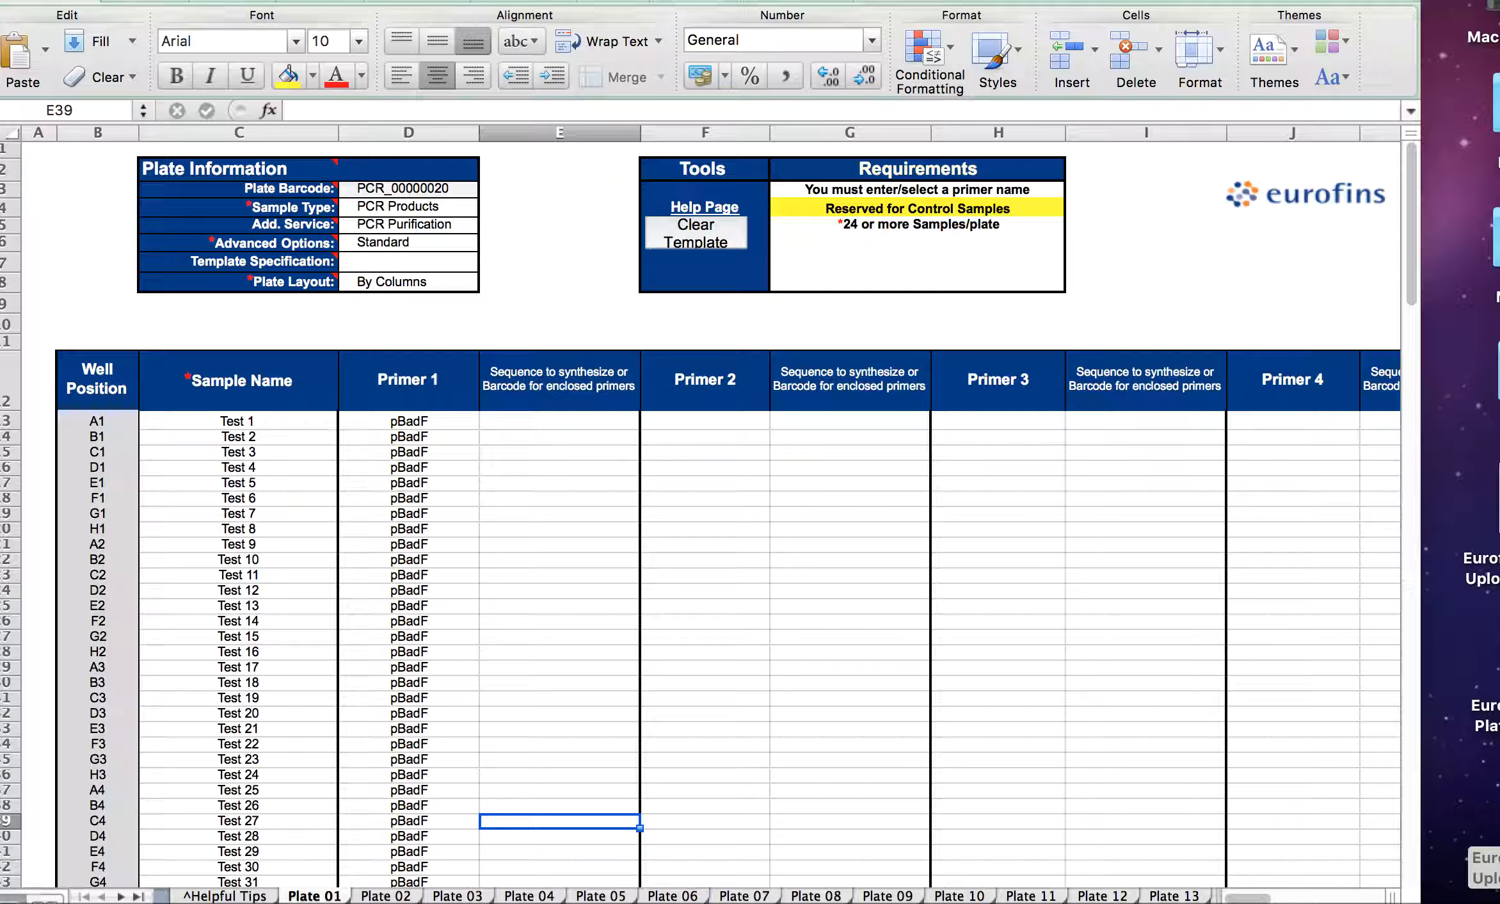
key(BackSpace)
key(BackSpace)
key(BackSpace)
key(BackSpace)
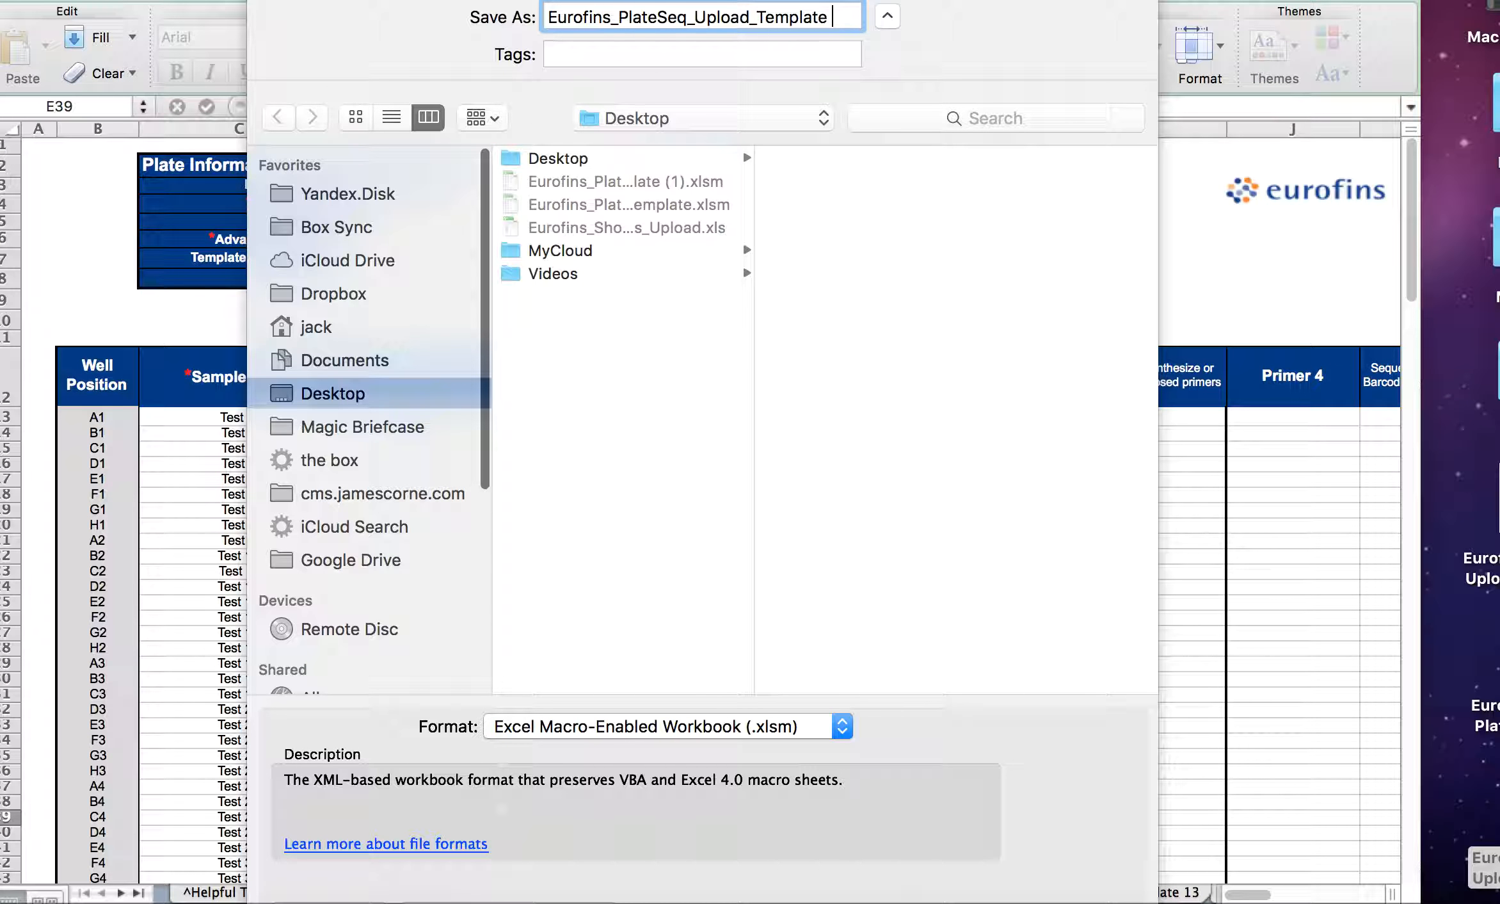
text(_PR)
key(BackSpace)
text(CR)
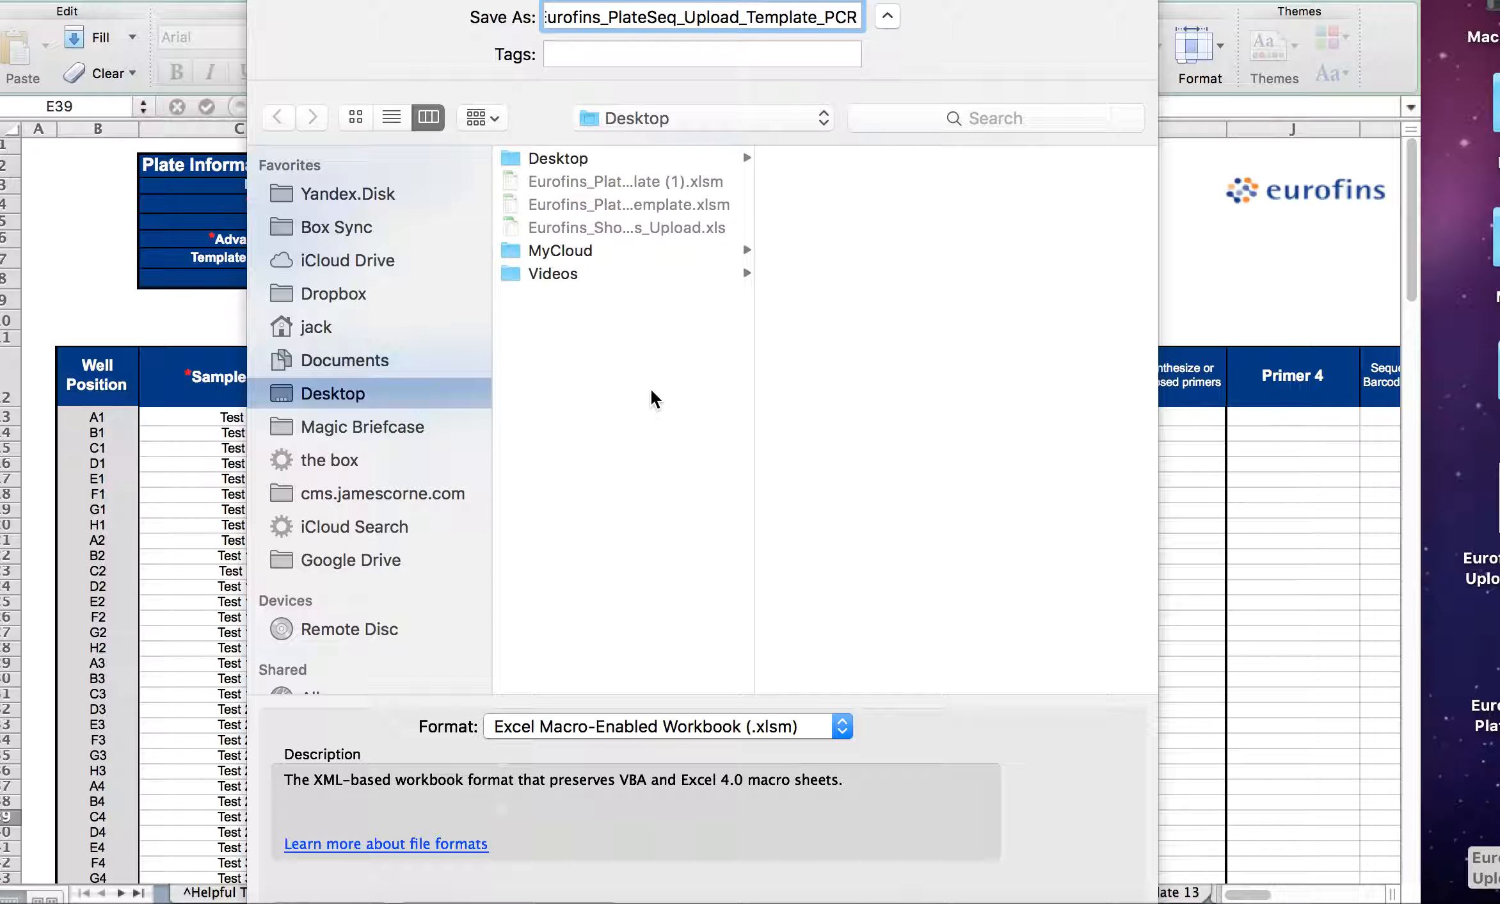
key(Return)
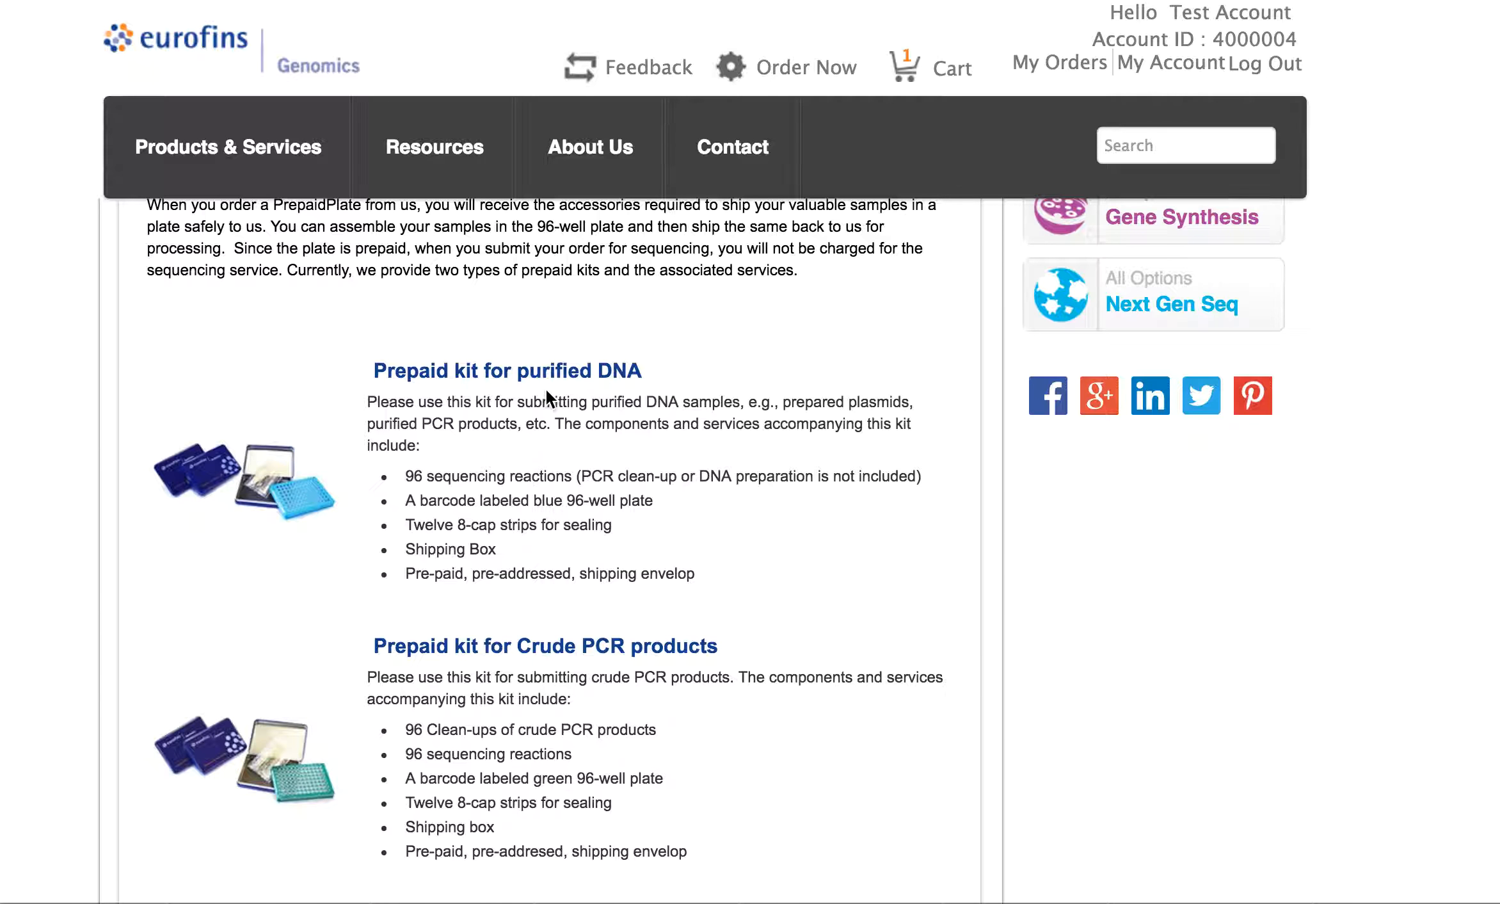
Step: Switch to the Eurofins Genomics site in the browser and open the Plate Sequencing order page
scroll(550, 550, up, 5)
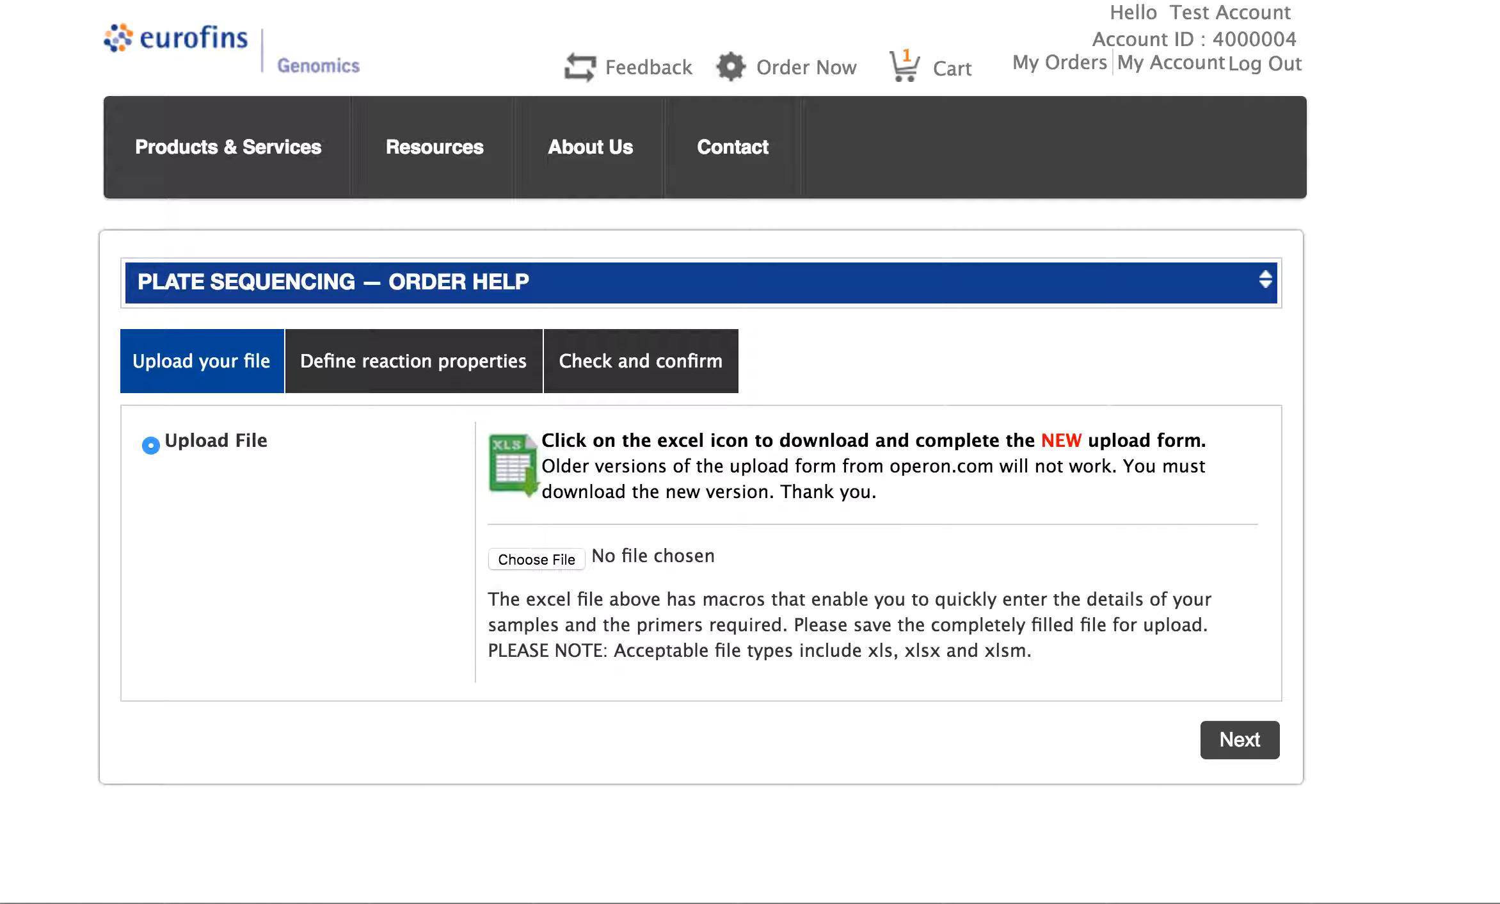
mouse_move(729, 64)
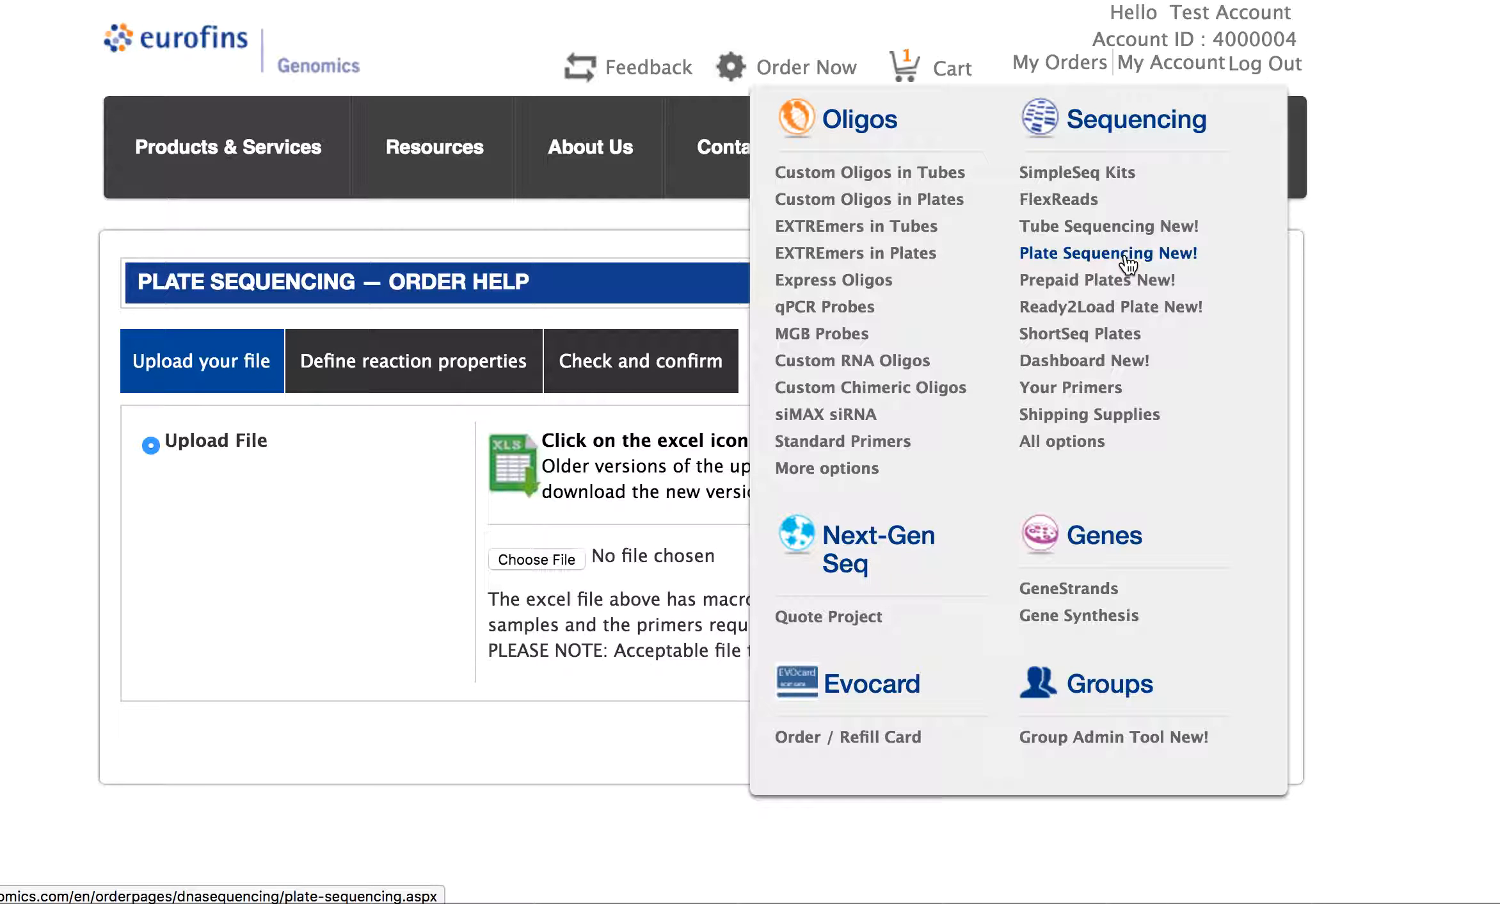
click(1087, 262)
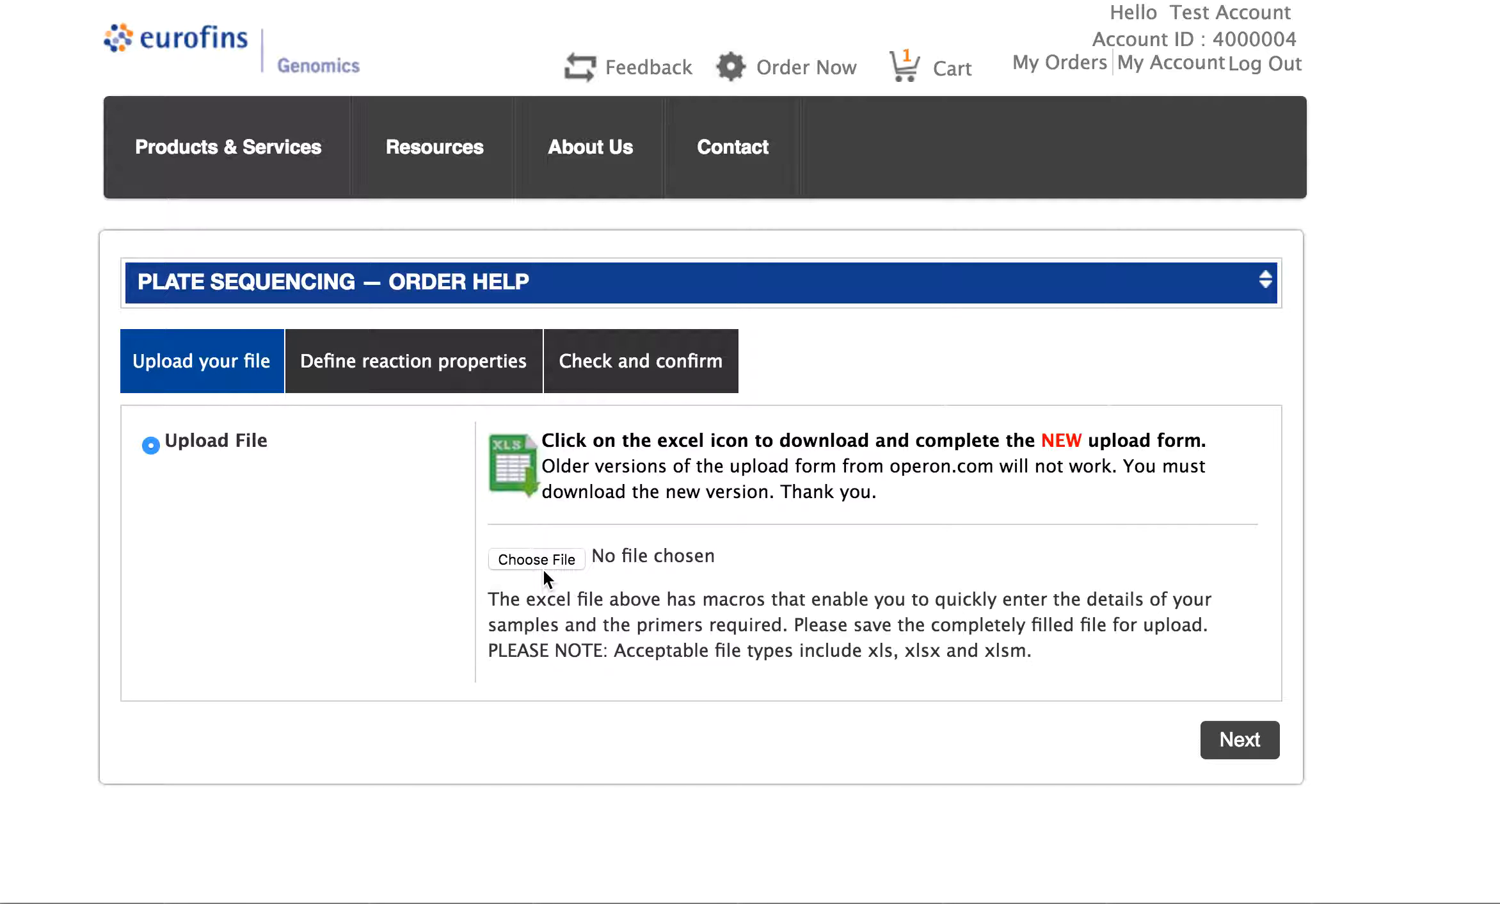
Step: Upload Eurofins_PlateSeq_Upload_Template_PCR from the Desktop to the plate sequencing order and proceed
click(547, 558)
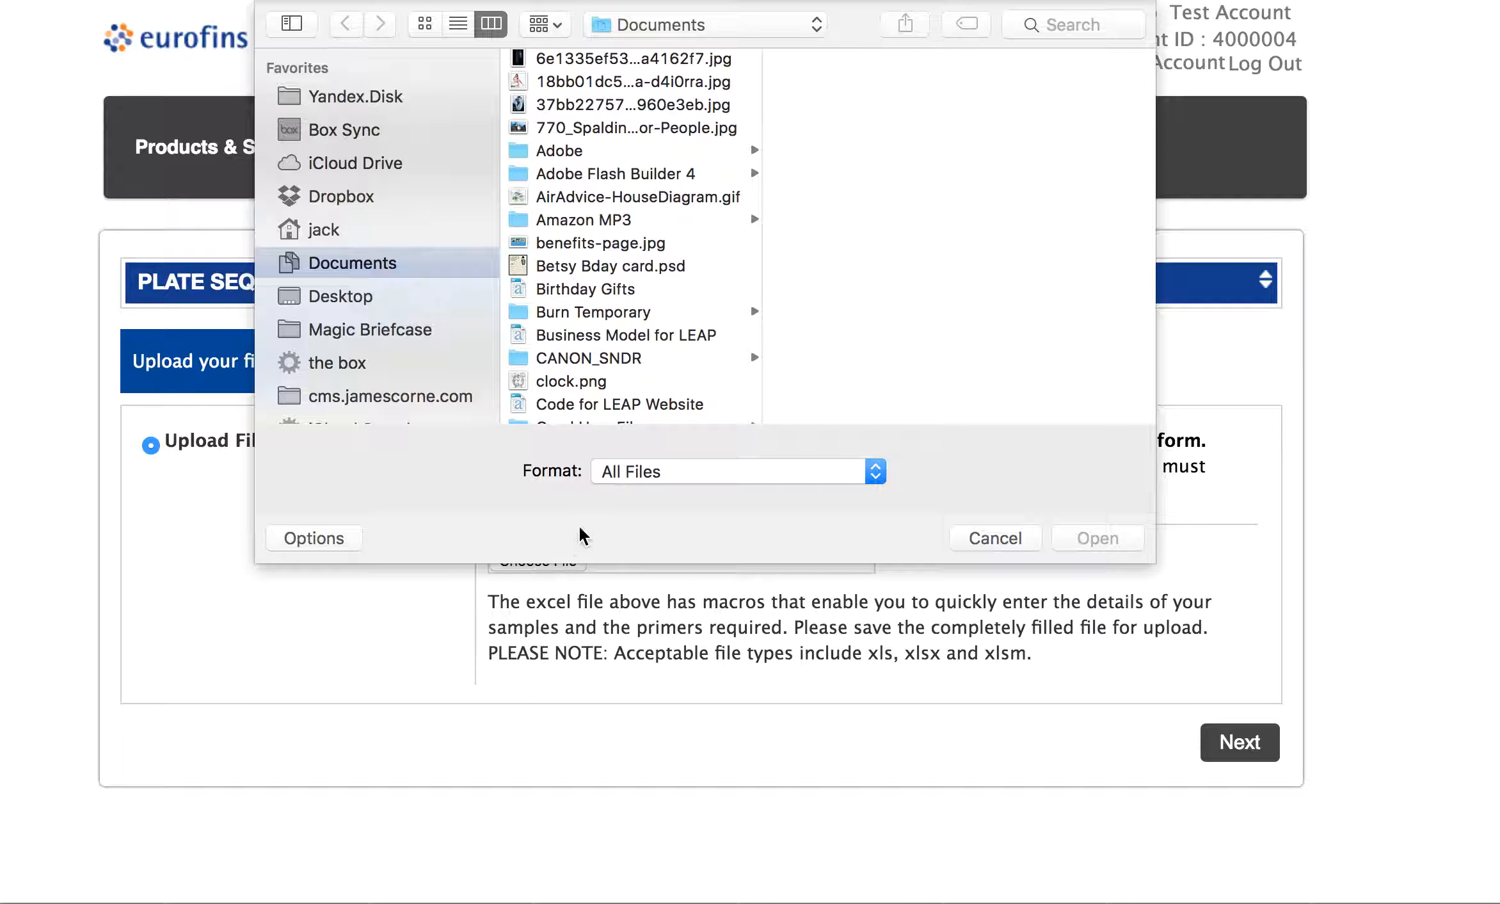
scroll(676, 275, down, 10)
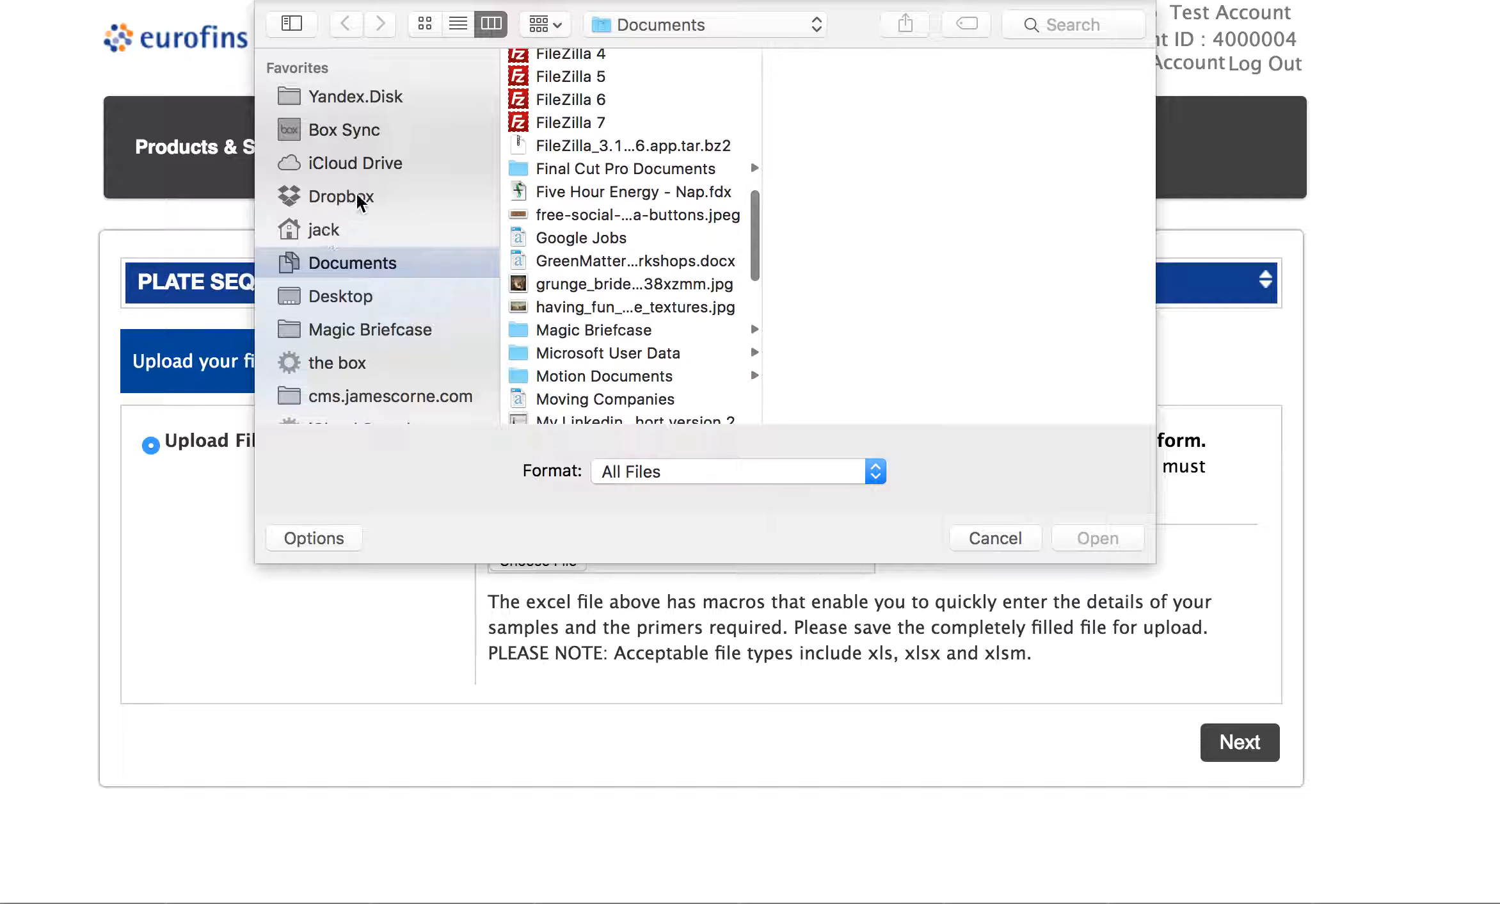
click(344, 296)
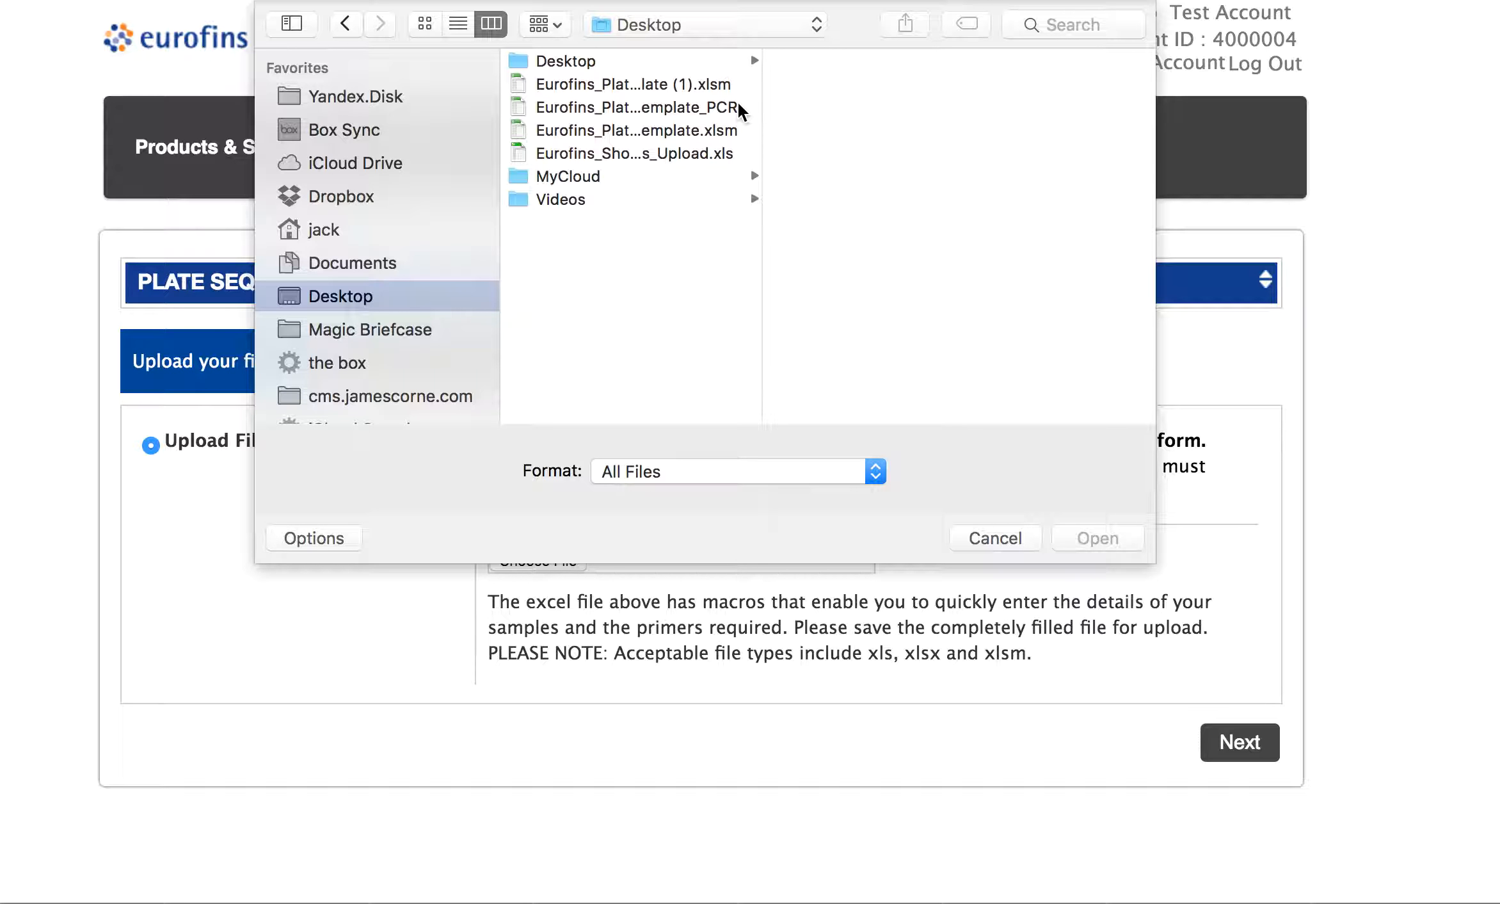
click(704, 108)
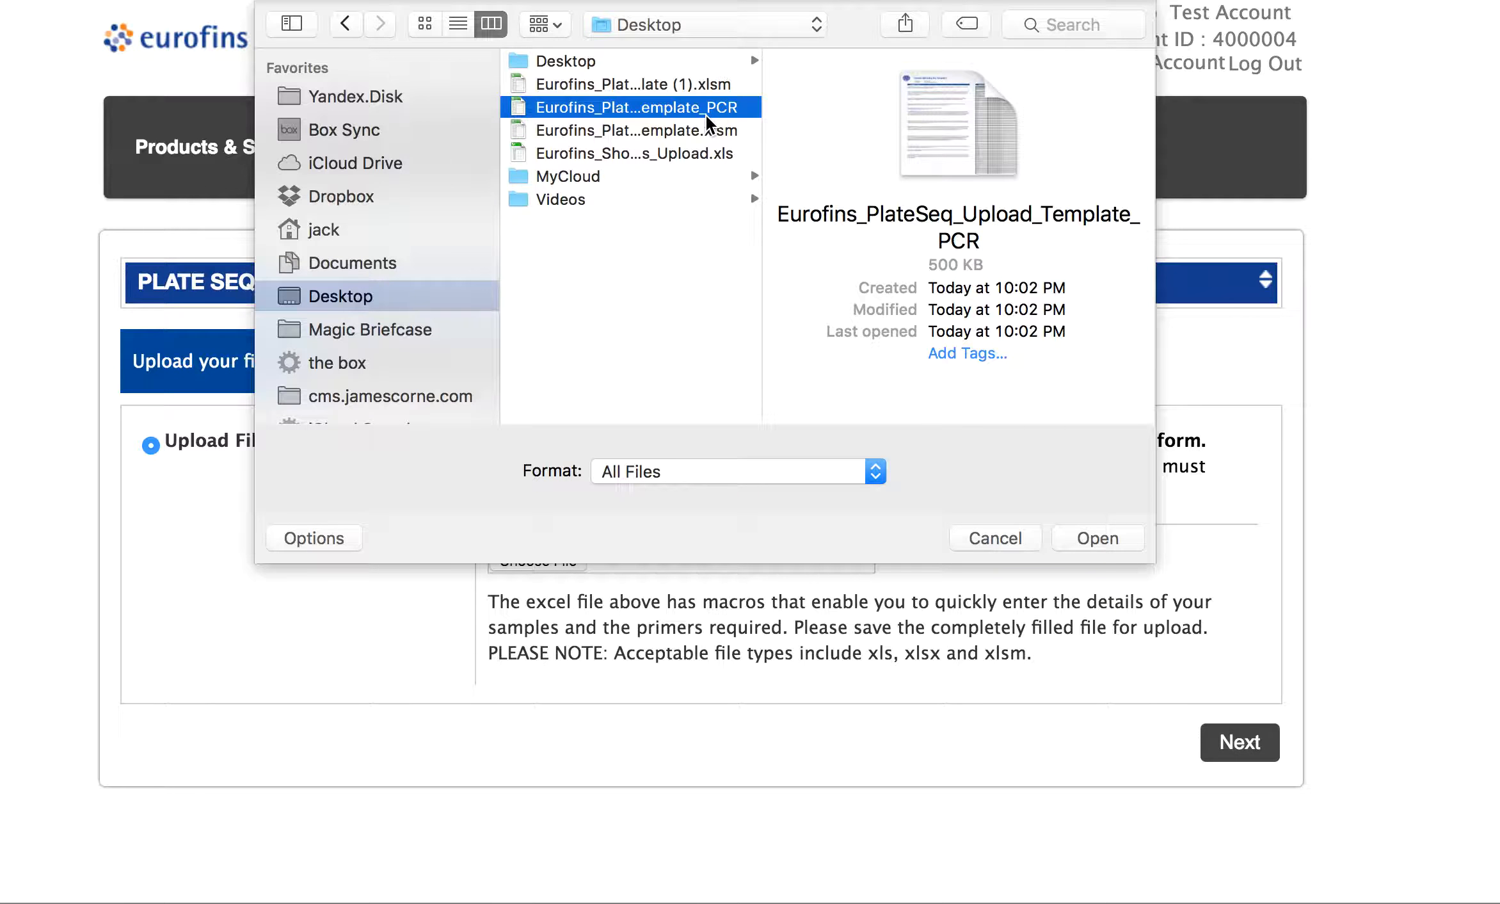
click(1095, 544)
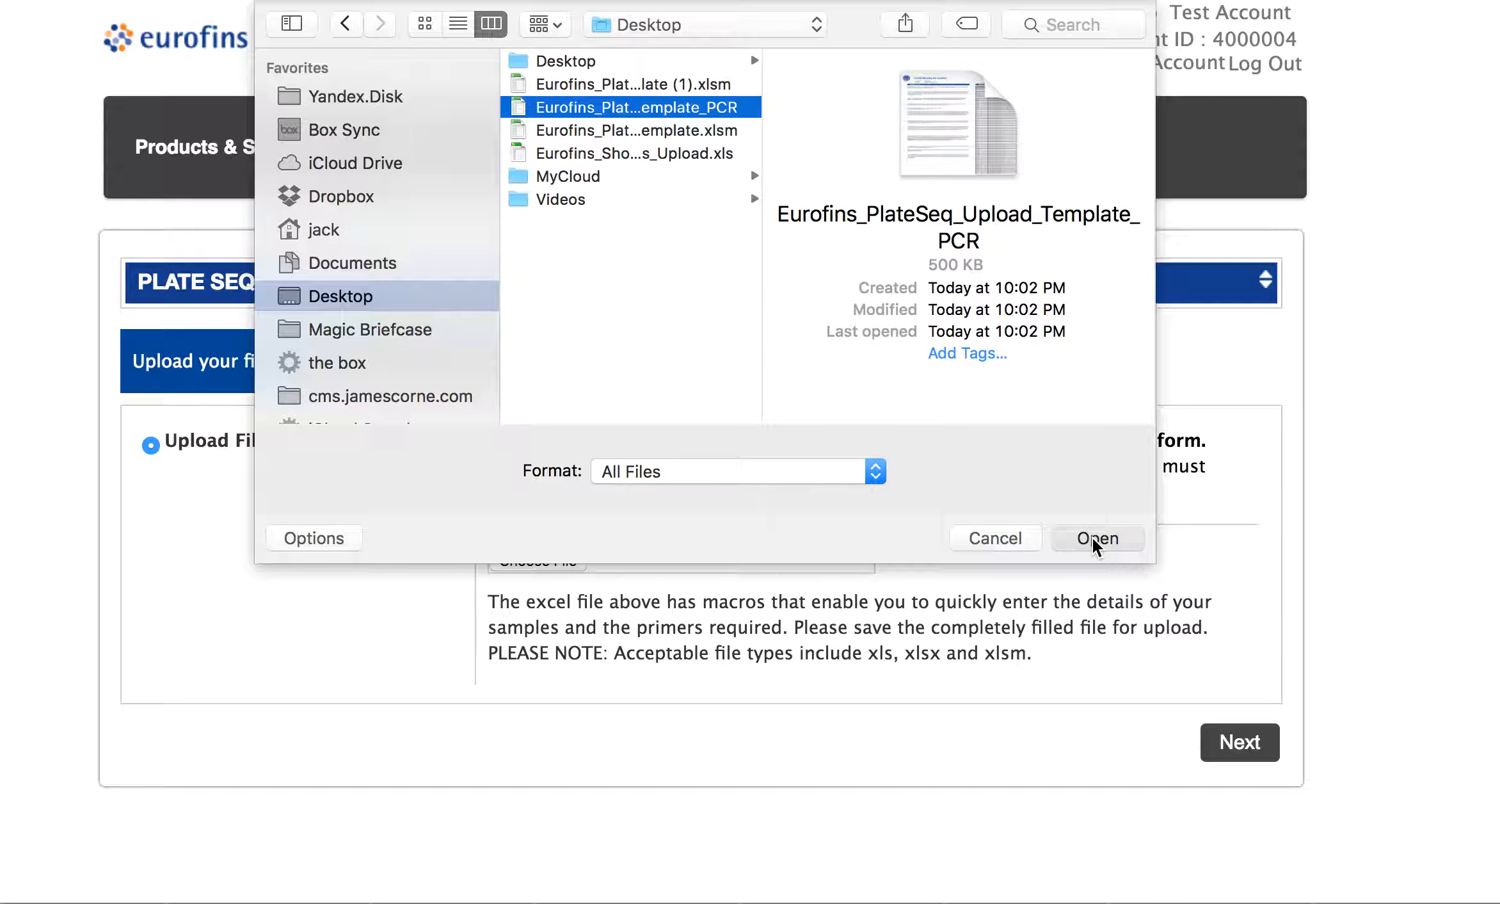
click(1232, 749)
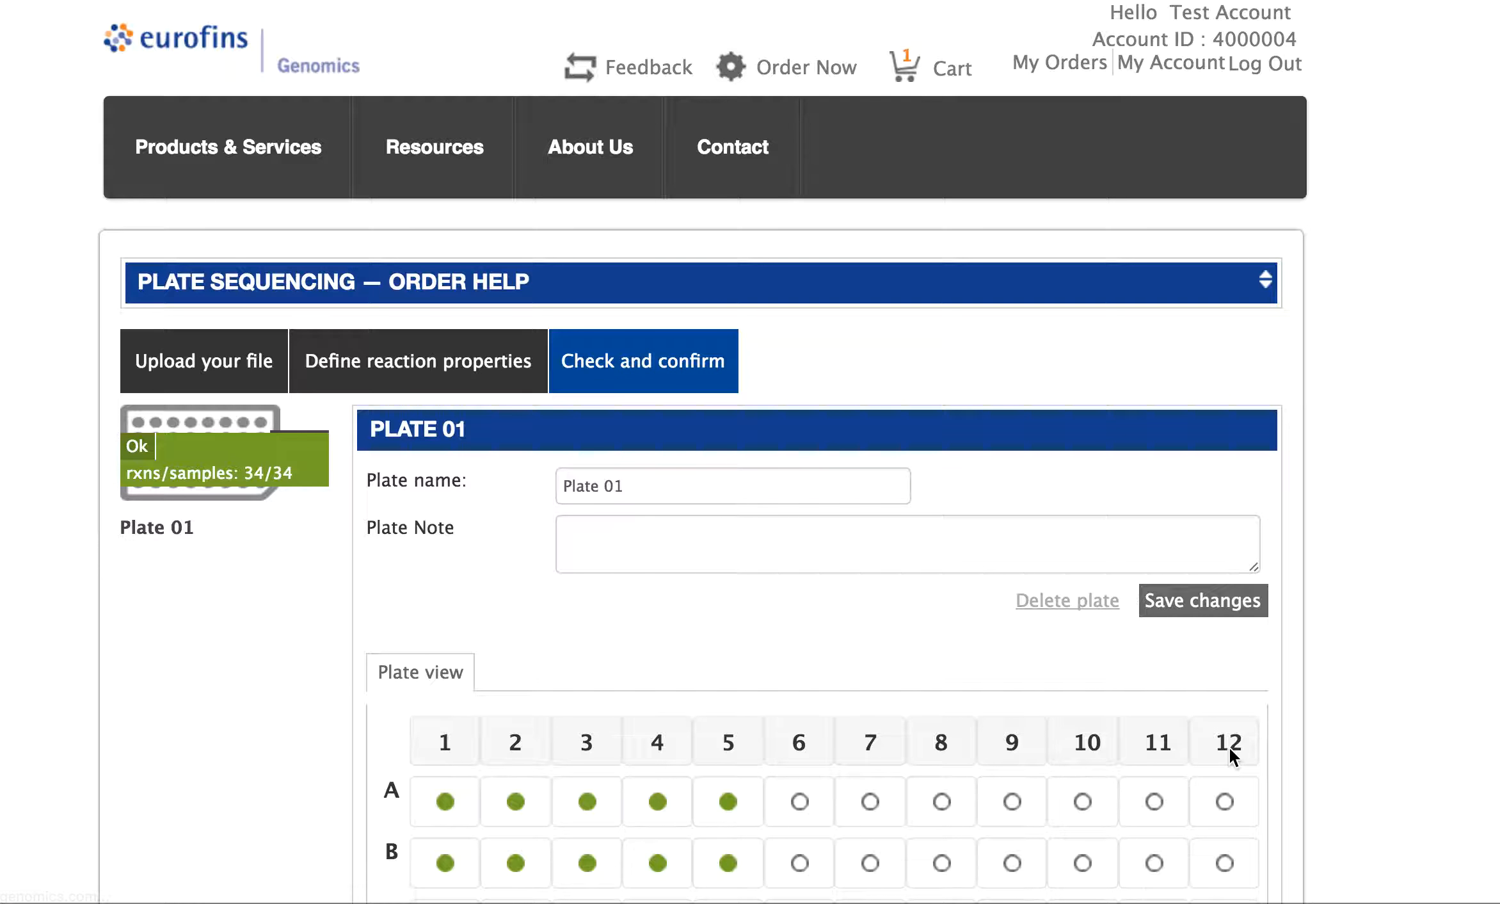
Step: Inspect the sample and primer details of well D1 in the plate view and close them without saving
scroll(462, 535, down, 7)
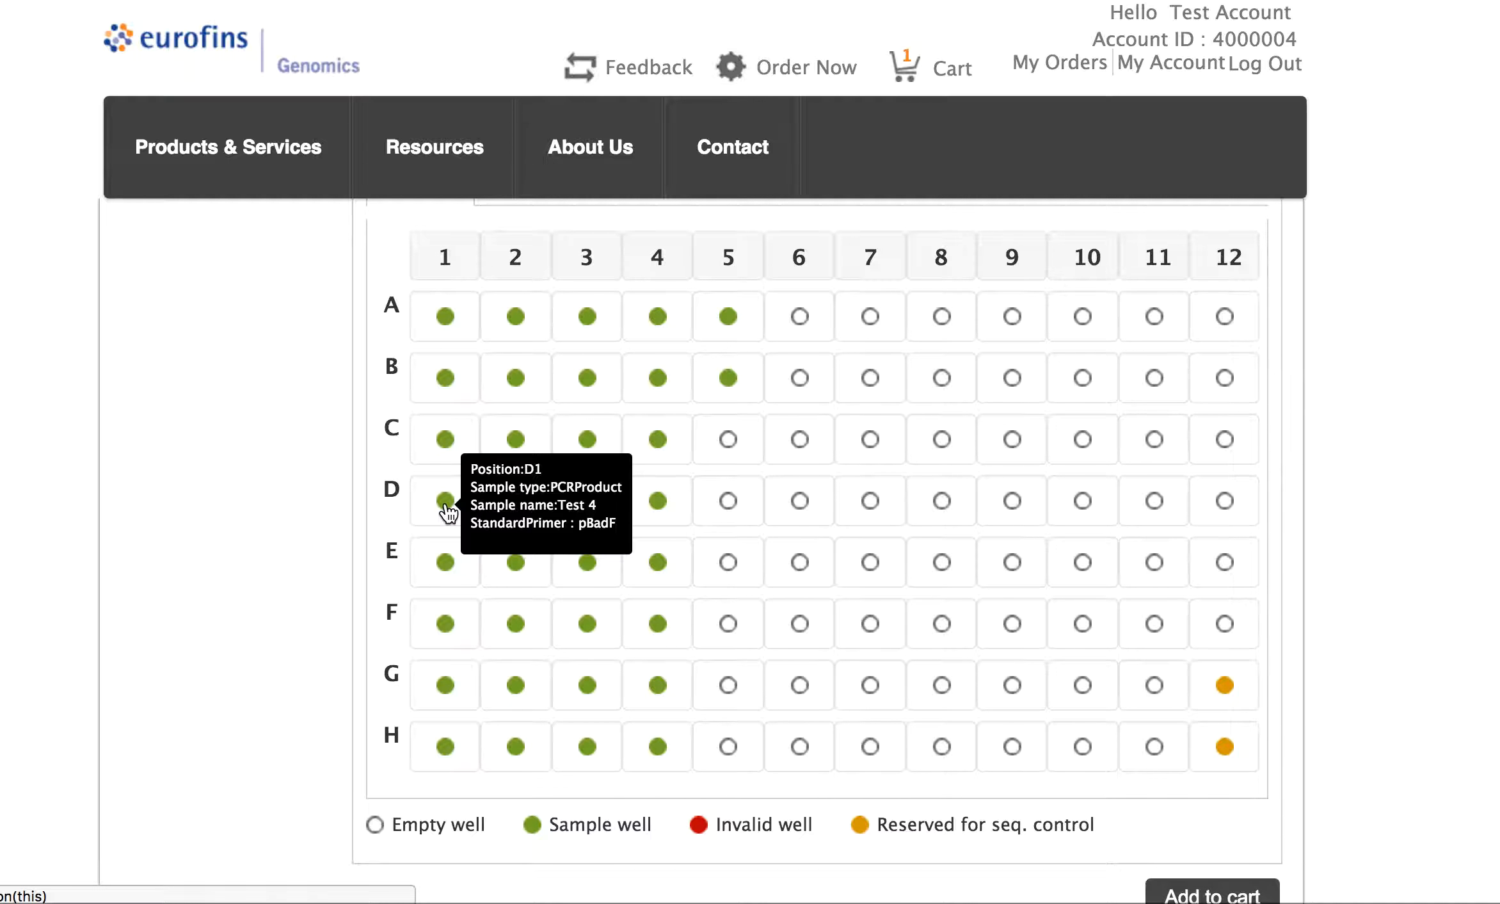
click(445, 502)
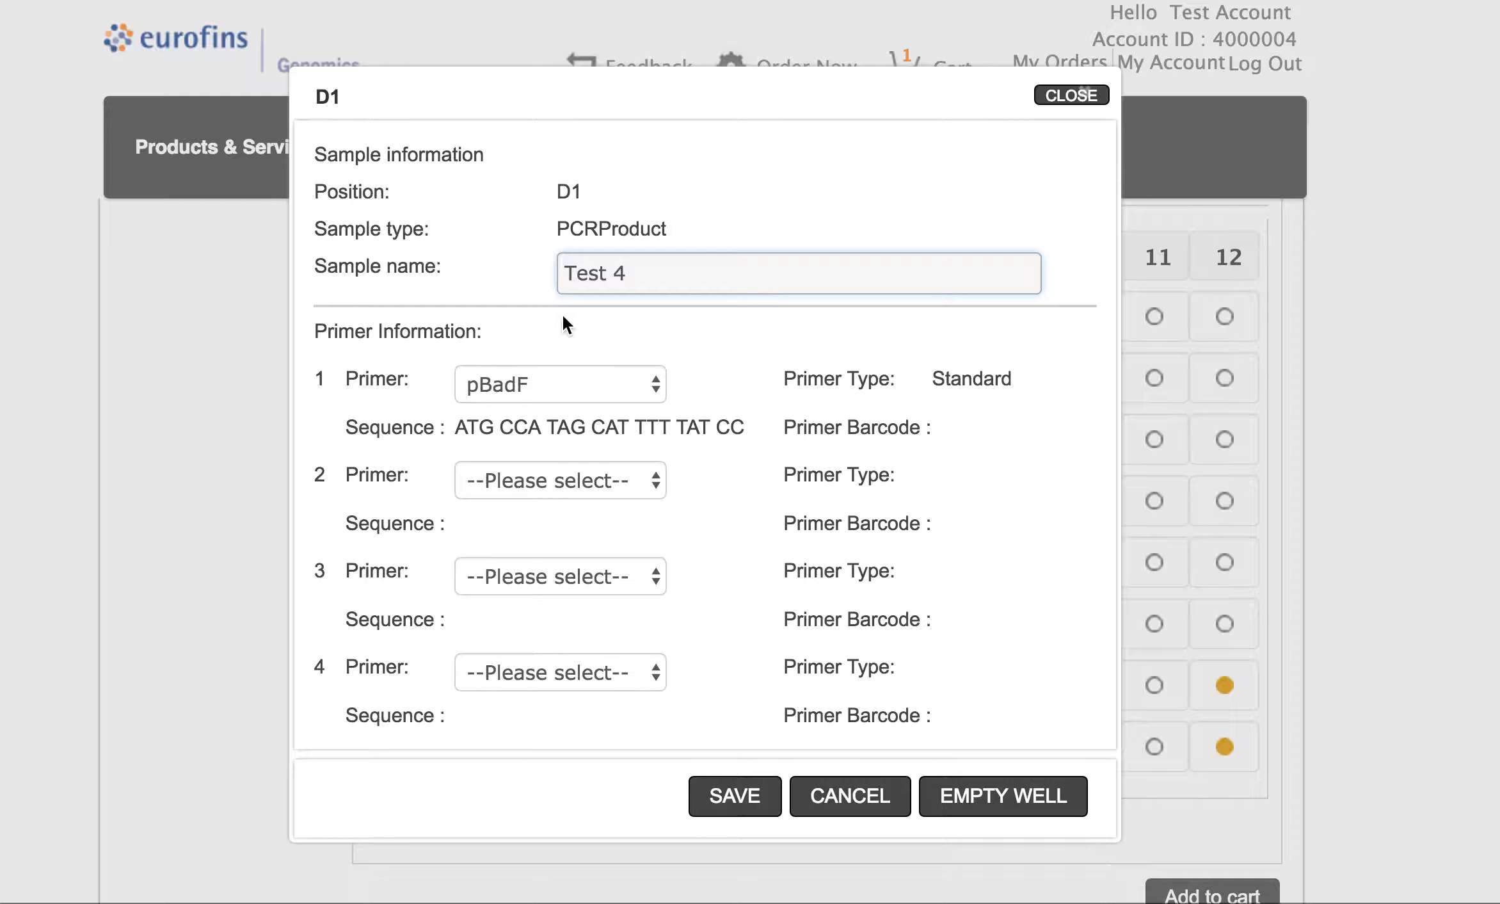
click(571, 381)
click(691, 346)
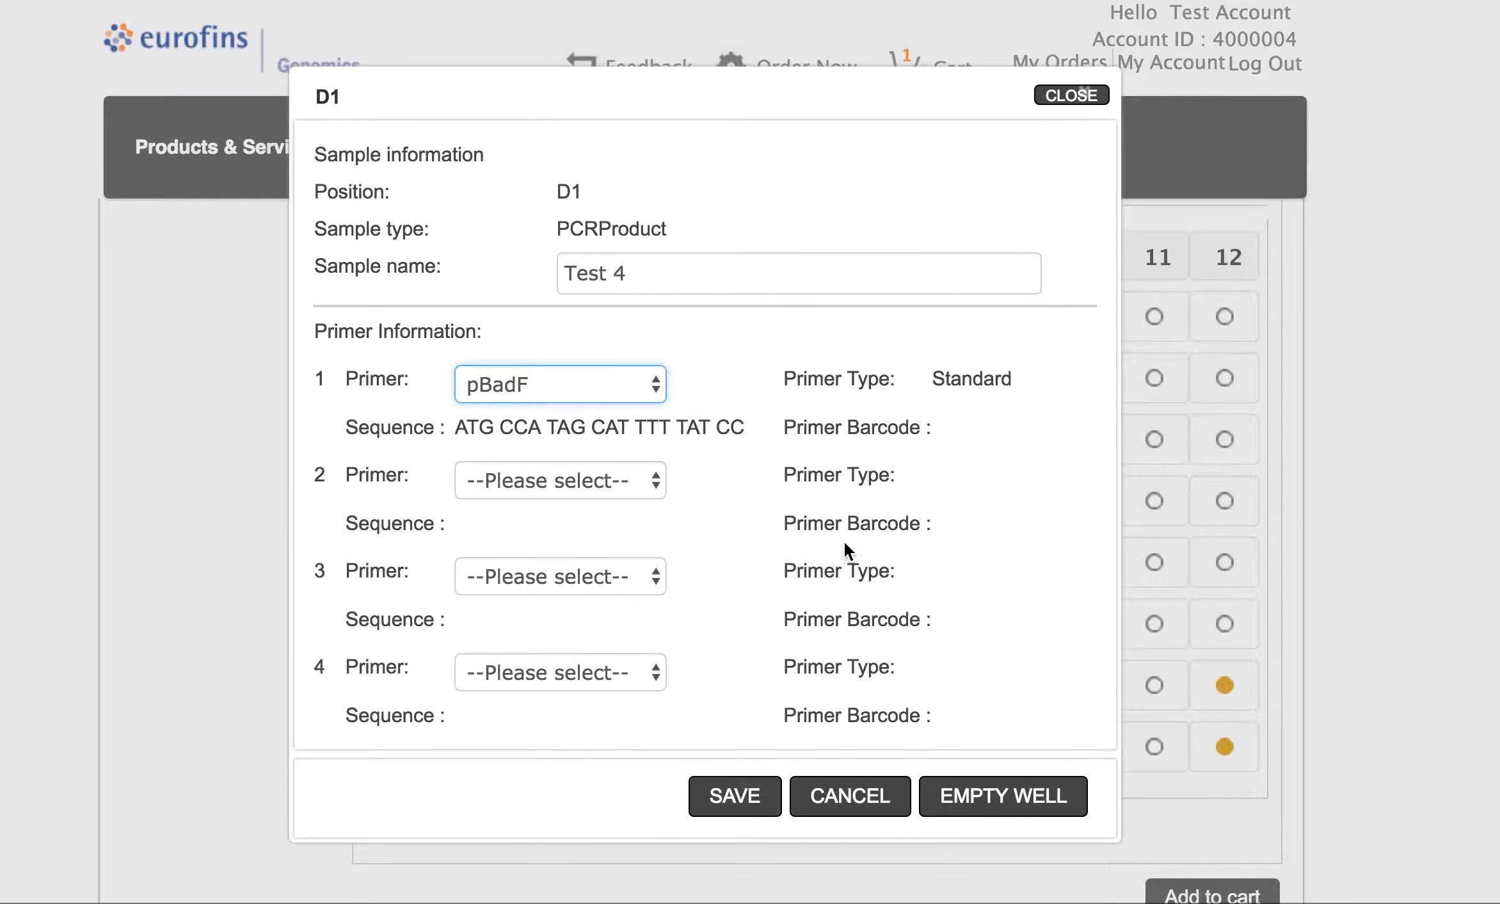
scroll(801, 546, up, 2)
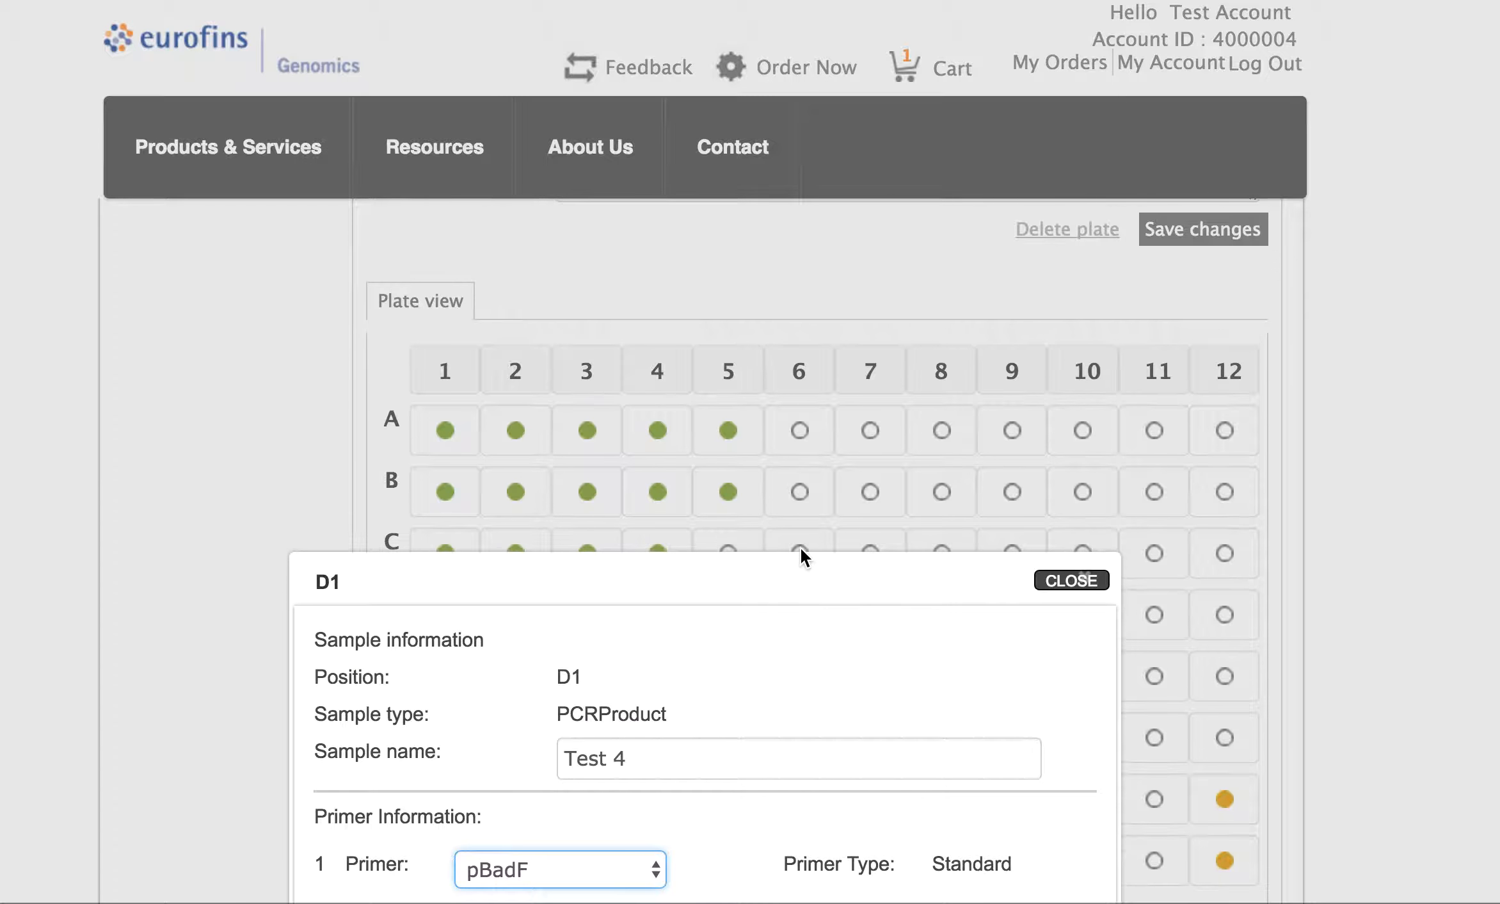
scroll(800, 546, down, 2)
drag(895, 570, 880, 135)
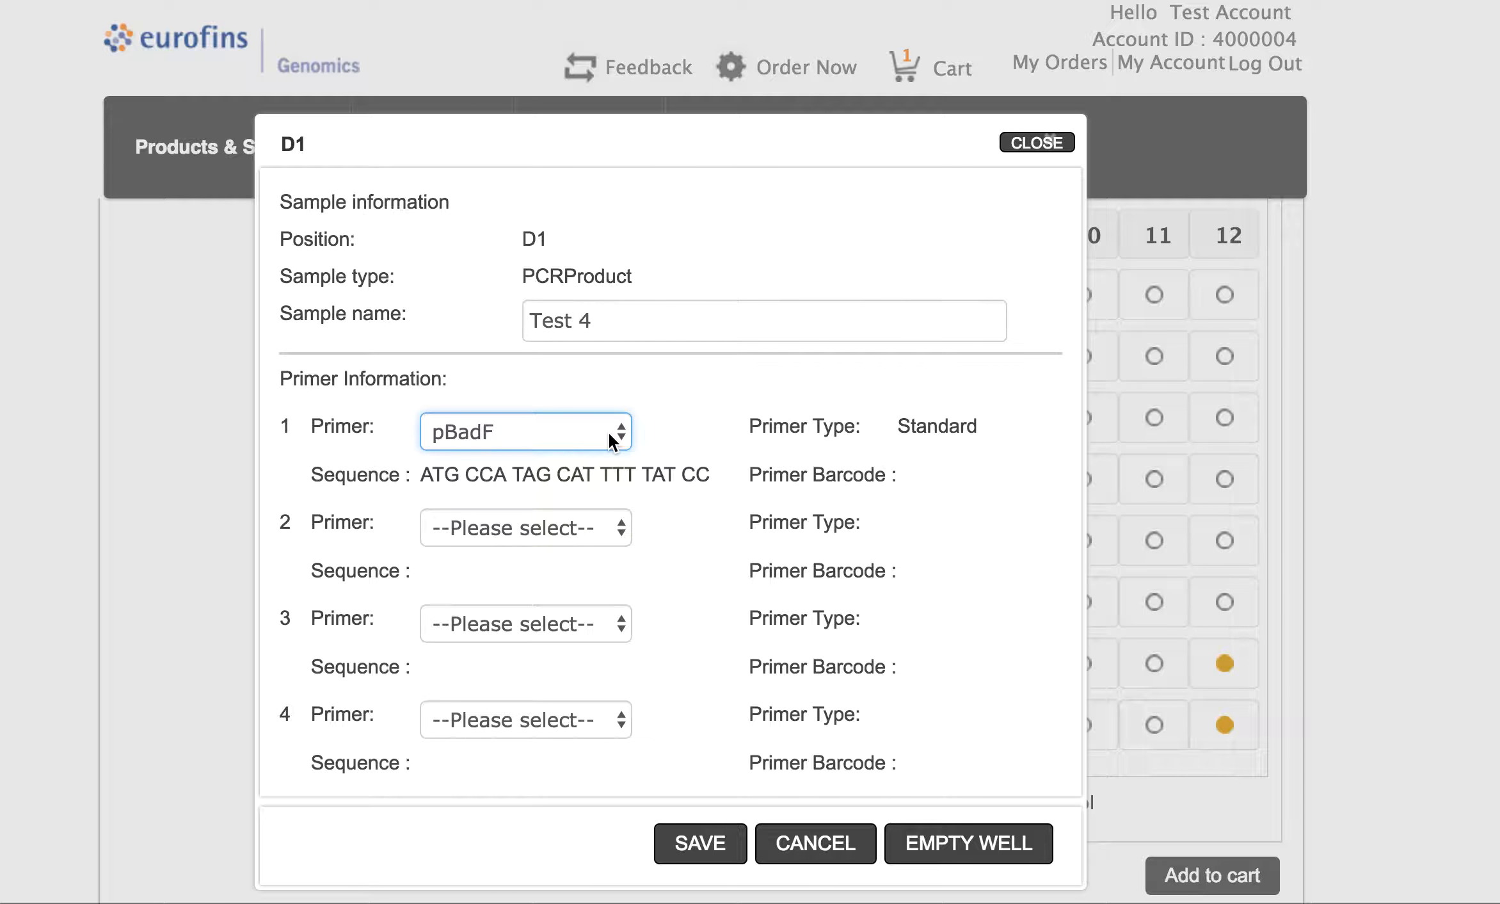
click(843, 851)
scroll(705, 399, up, 5)
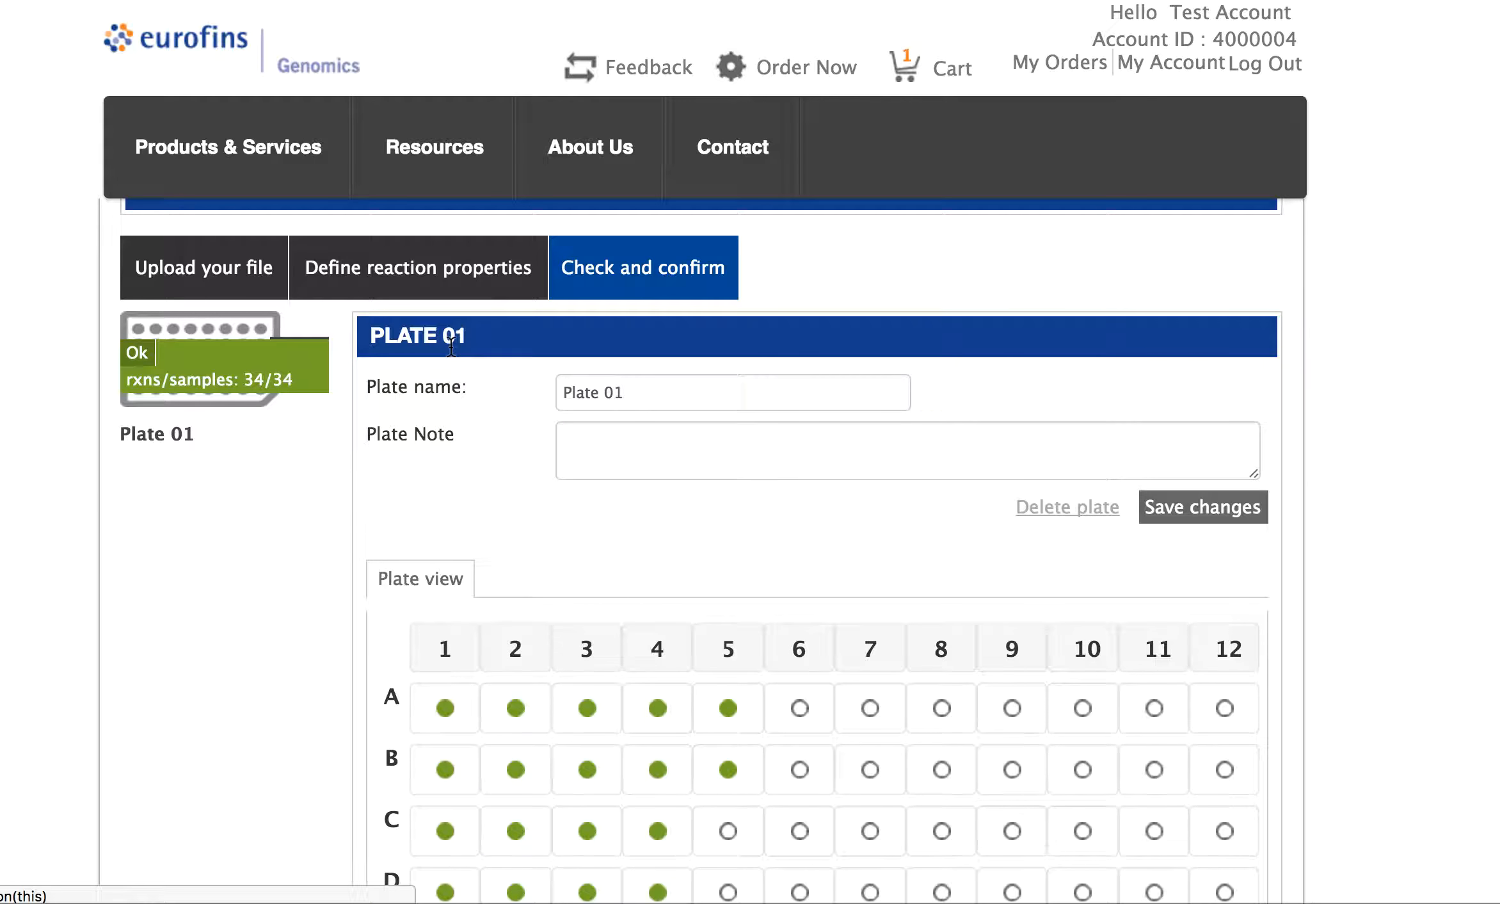
Step: Review the reaction properties defined for Plate 01 and return to the check and confirm stage
scroll(213, 390, up, 3)
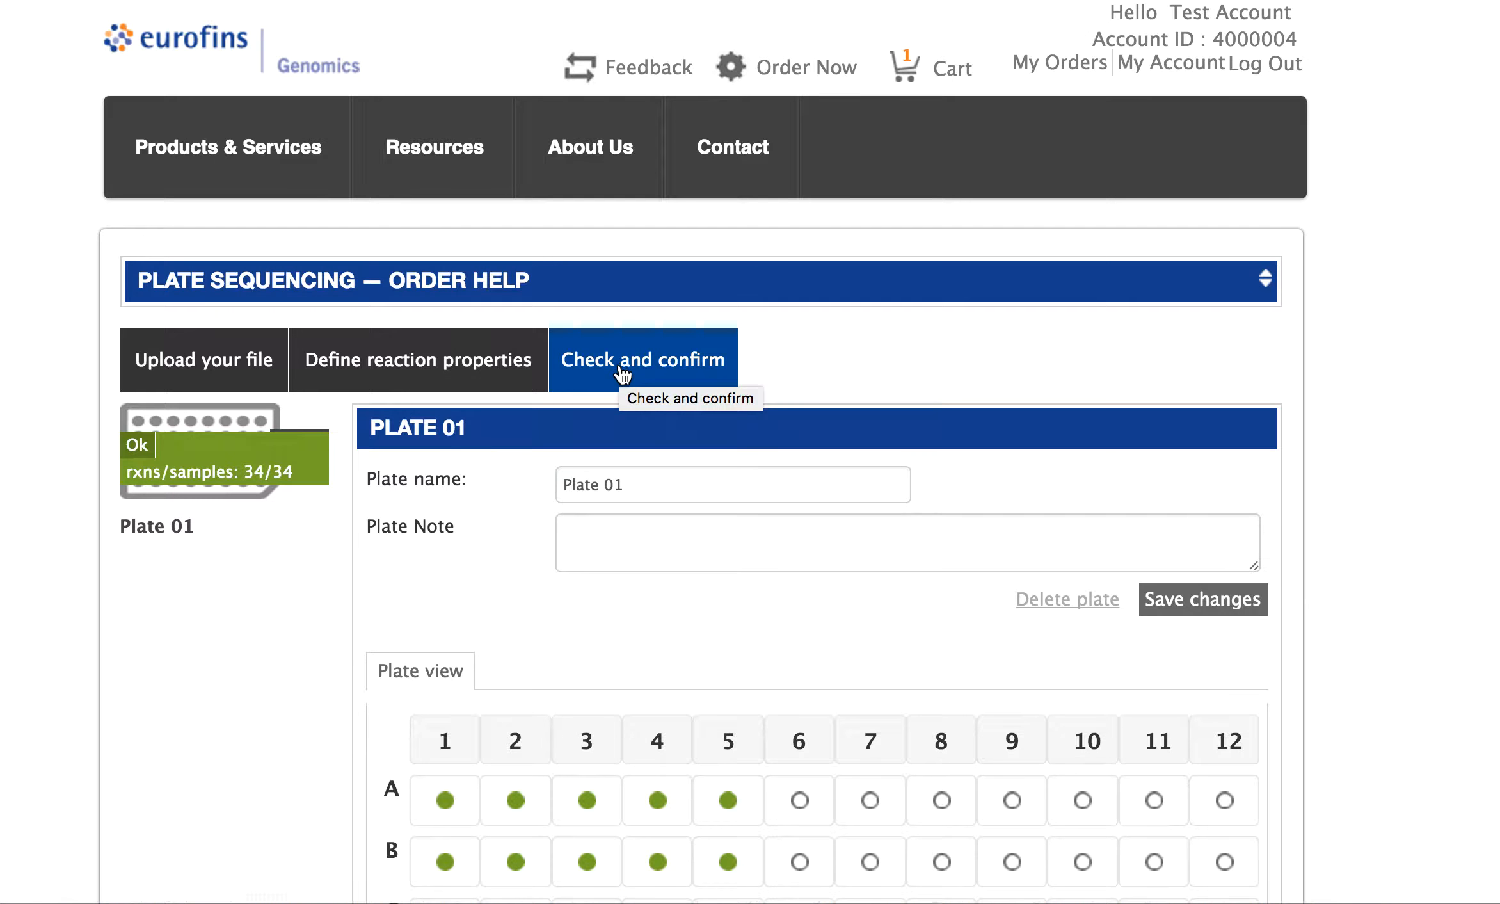
click(395, 362)
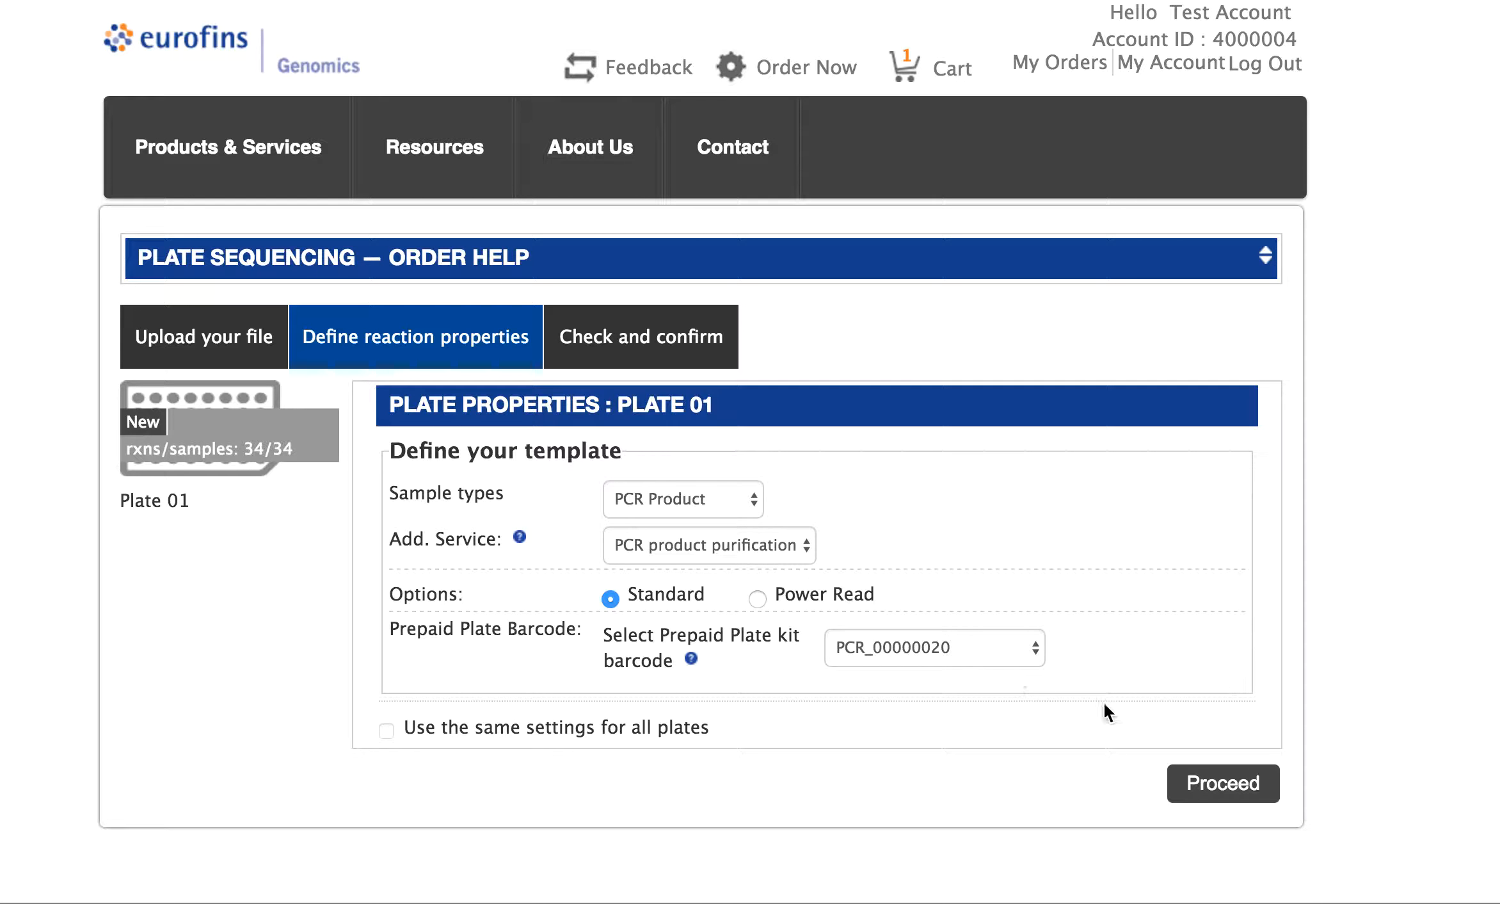
click(1215, 789)
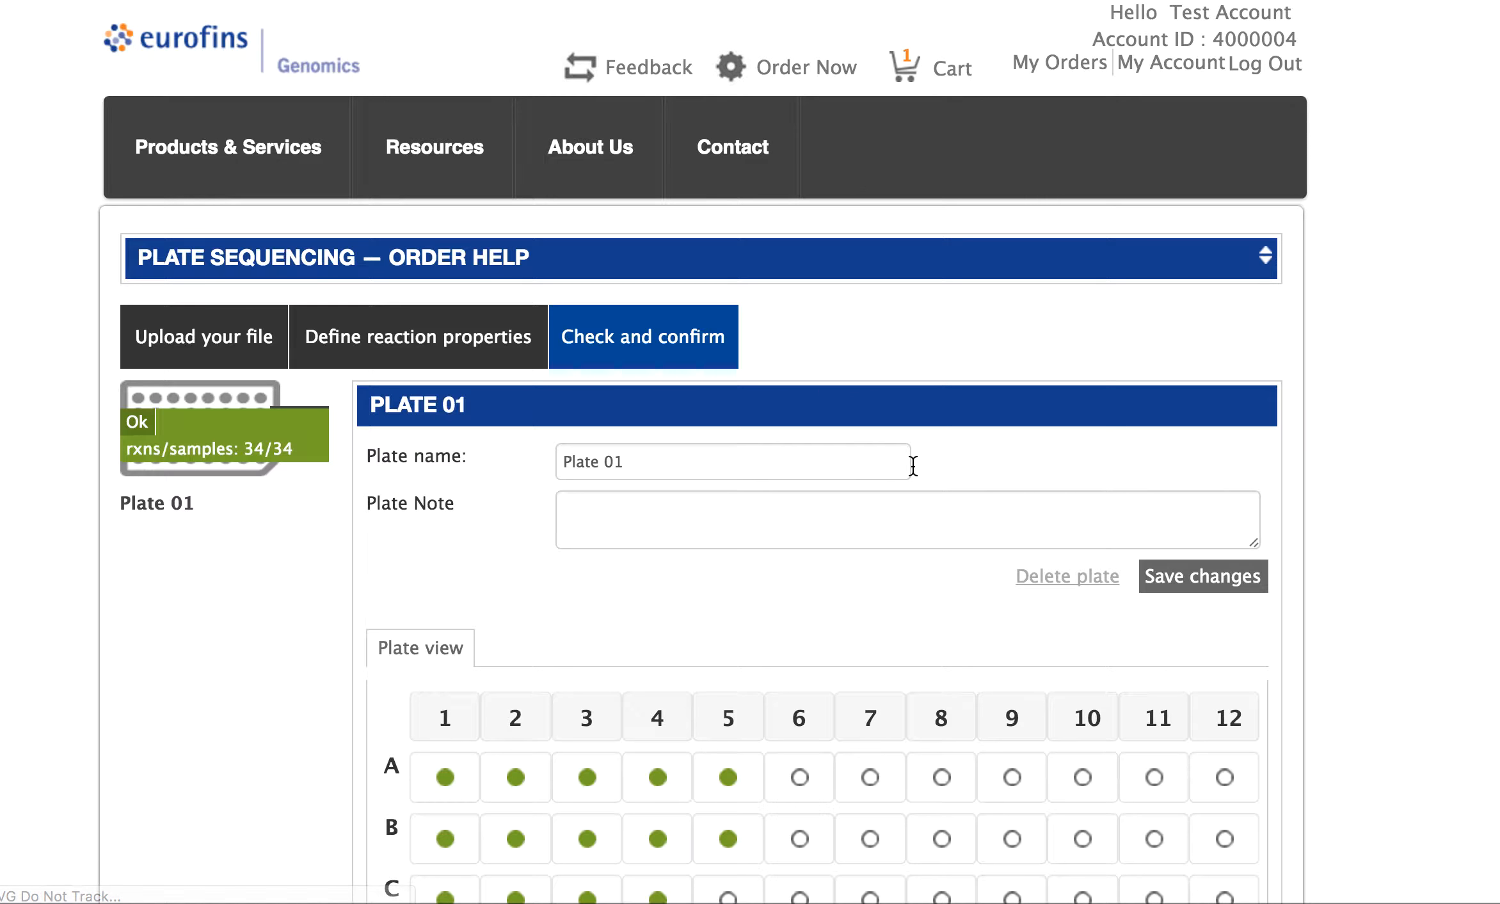
Step: Add the plate sequencing order to the cart and accept the plate sealing notification
scroll(911, 466, down, 8)
scroll(1245, 655, down, 2)
click(1206, 788)
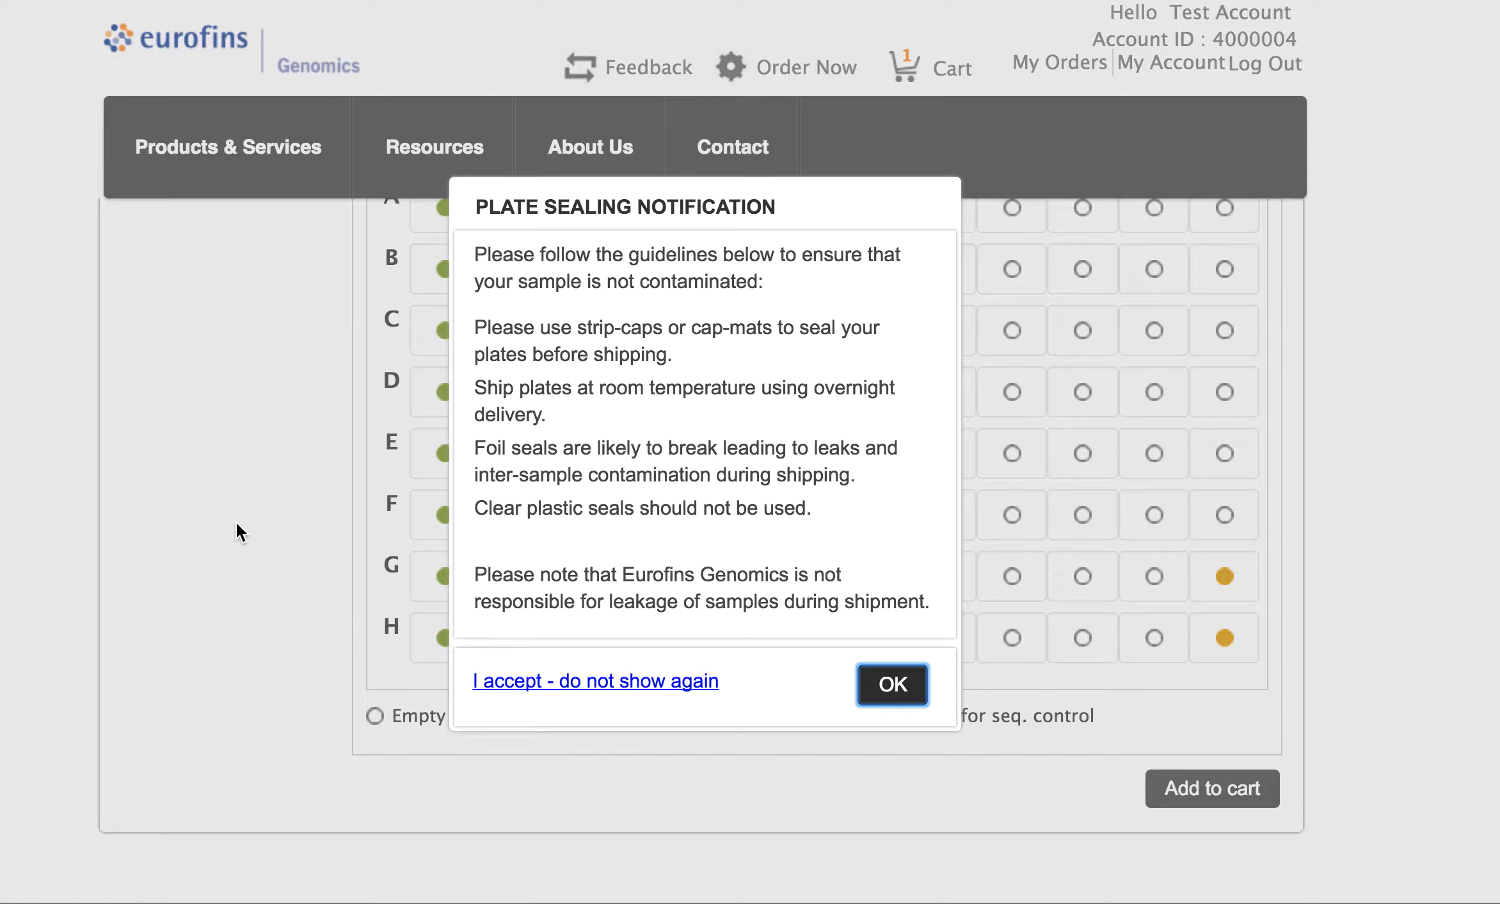
click(893, 684)
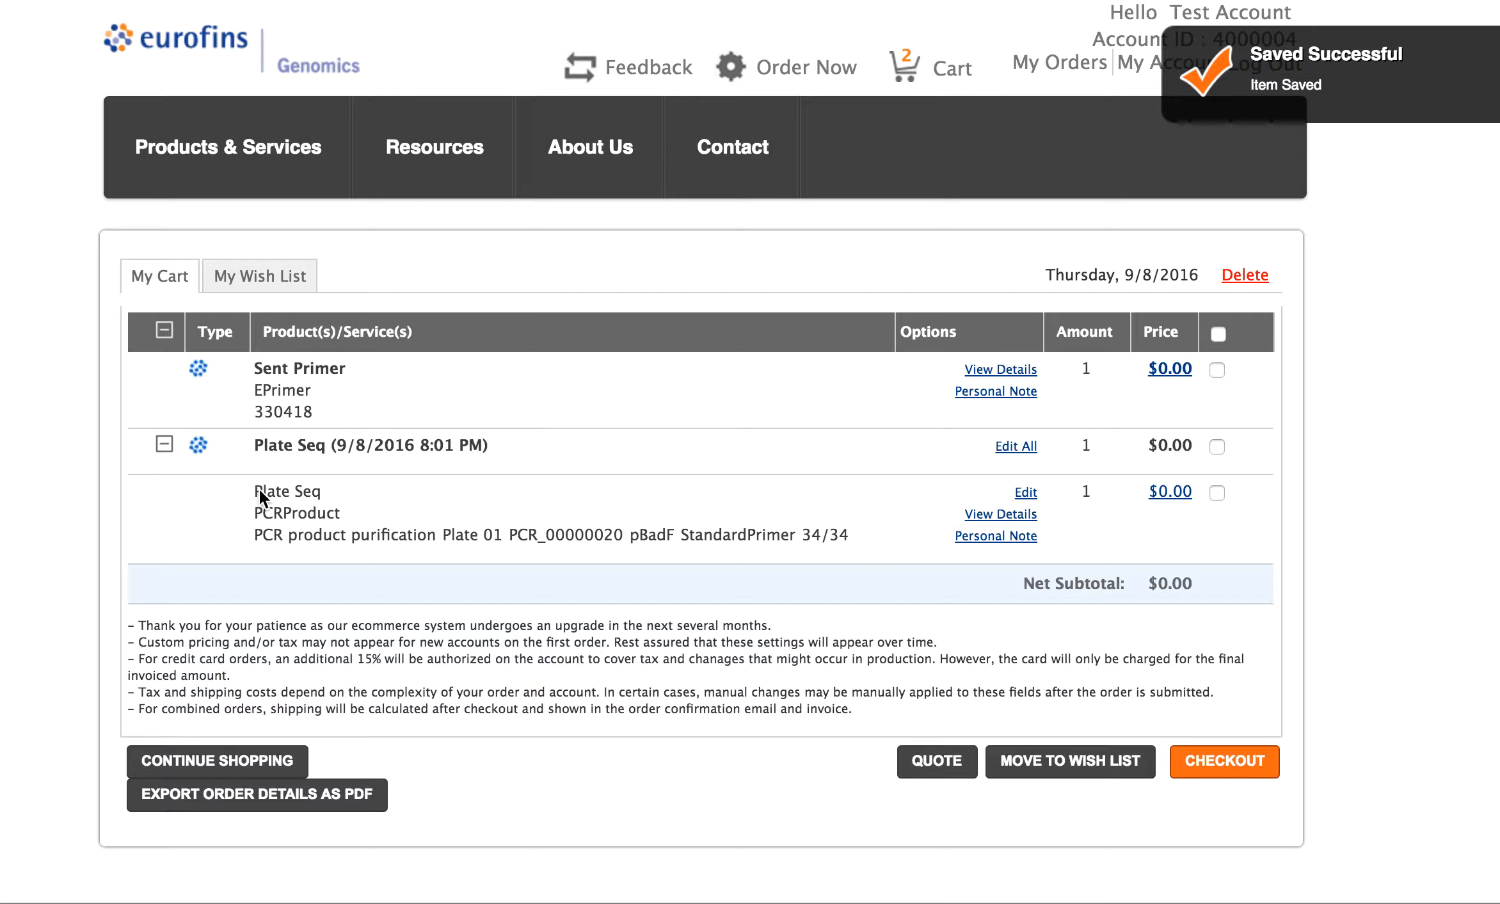
Step: Select the Plate Seq order with its PCR product plate in the cart
scroll(602, 465, down, 1)
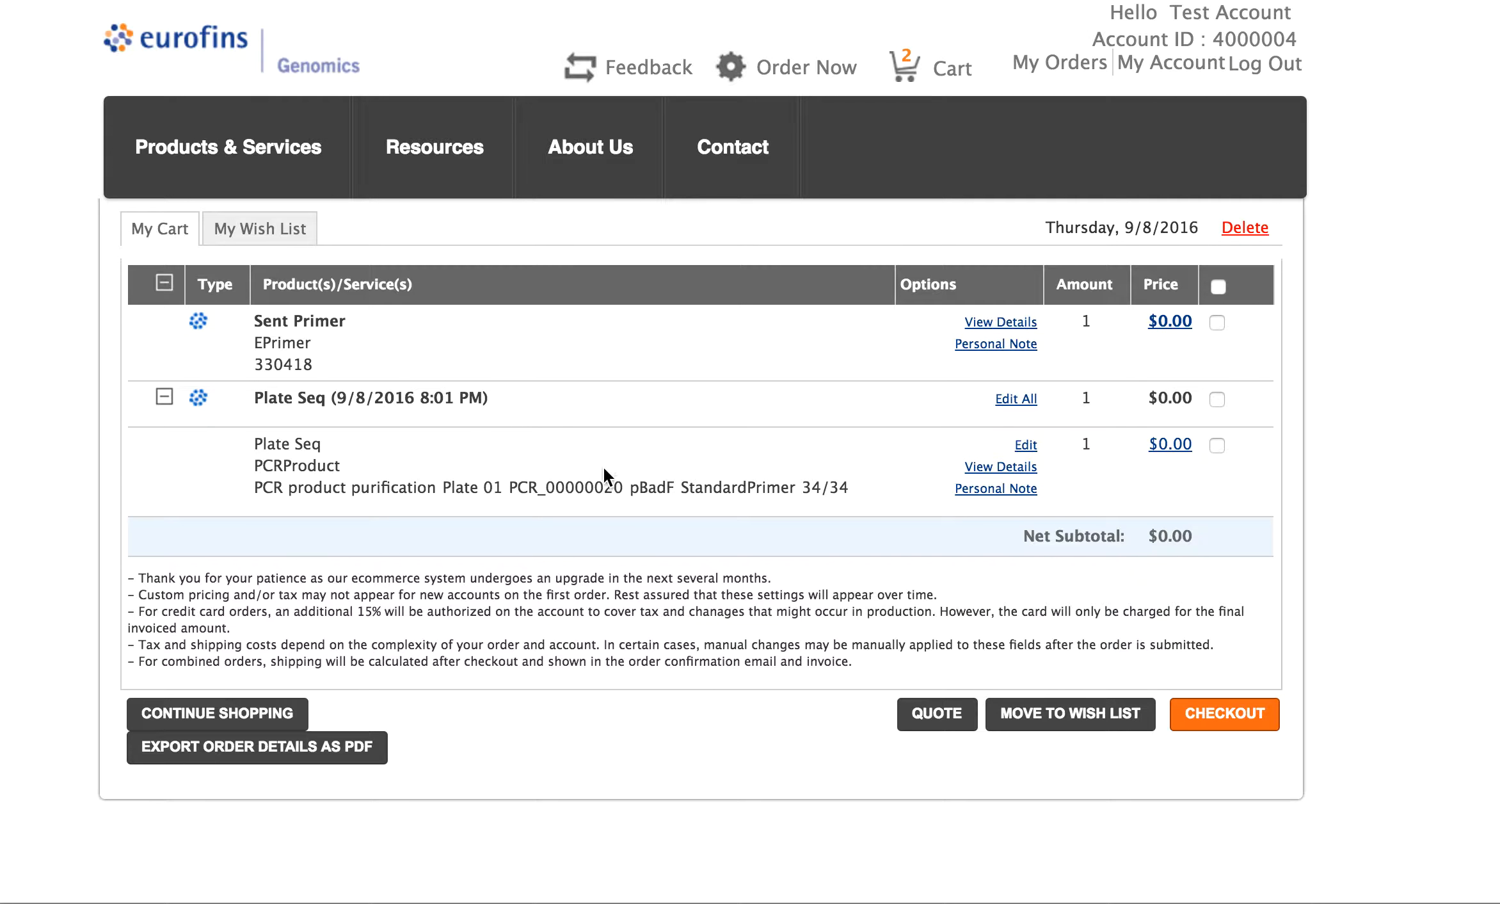
click(1217, 398)
scroll(630, 424, down, 1)
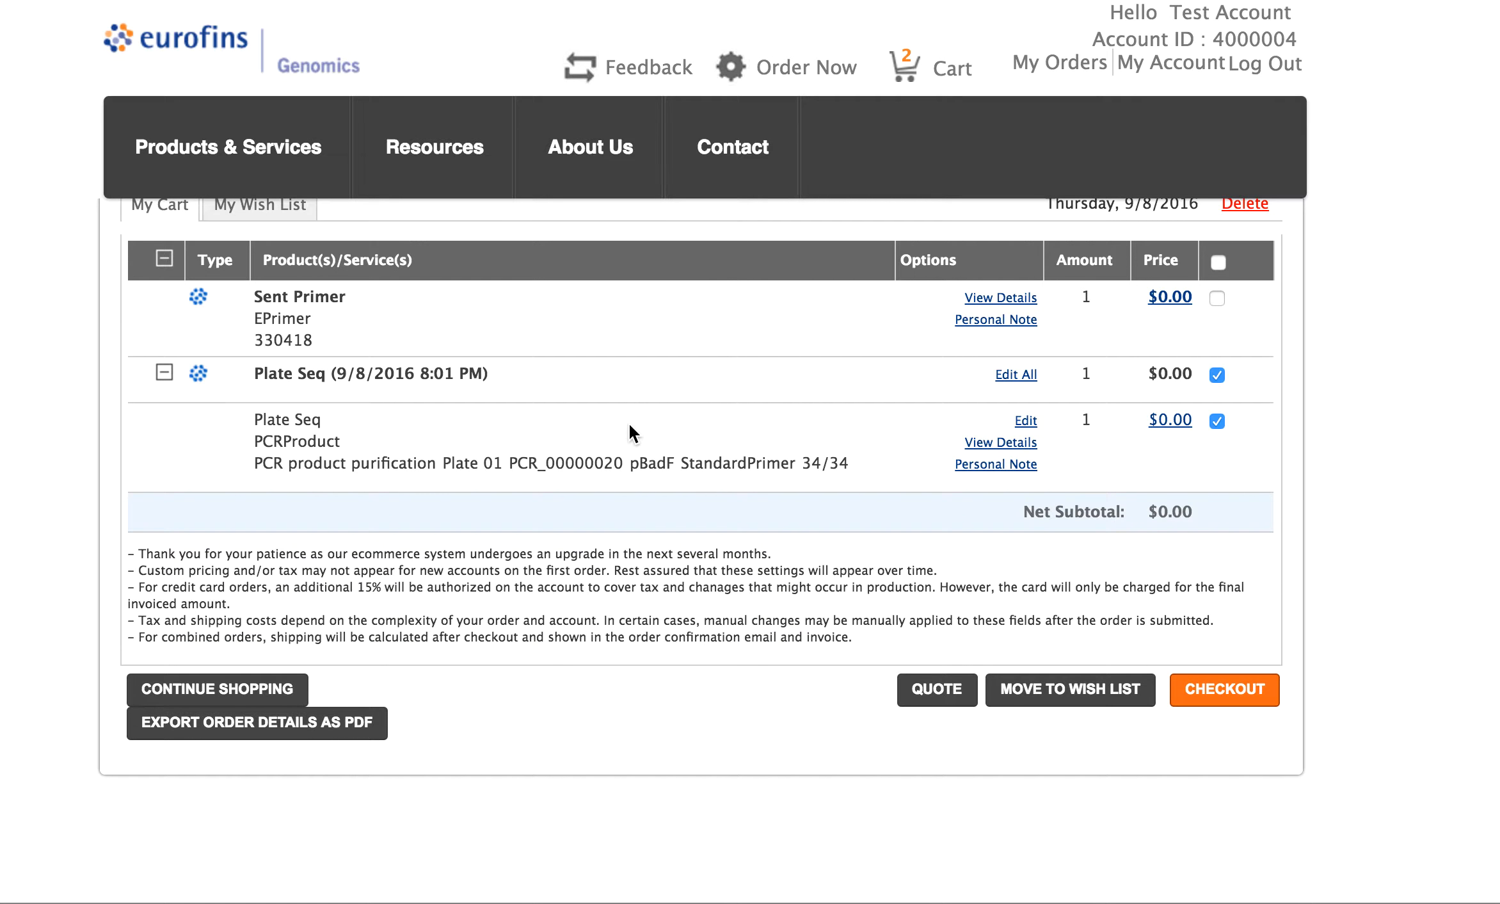